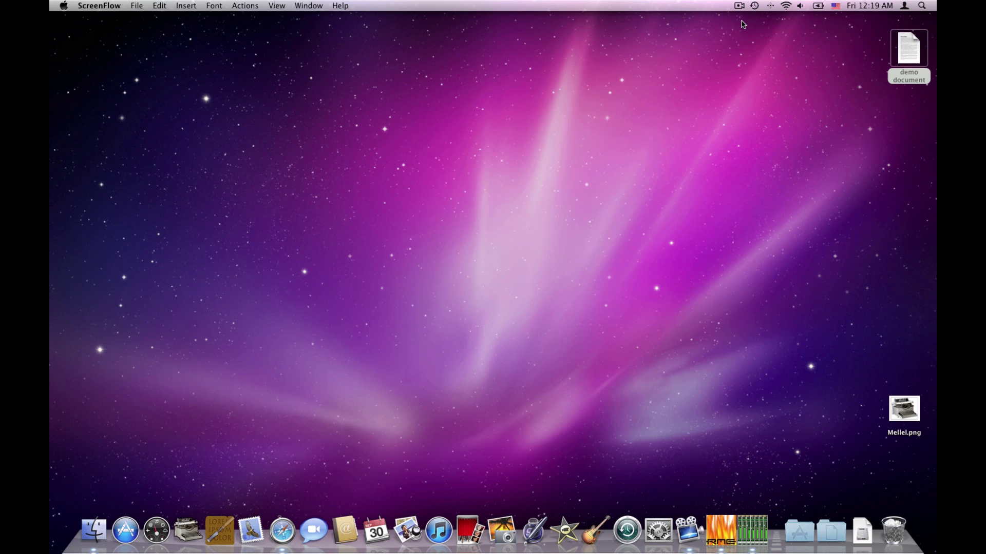
Launch Mellel and open the demo document in place of the blank untitled one.
{"action": "left_click", "coordinate": [187, 532]}
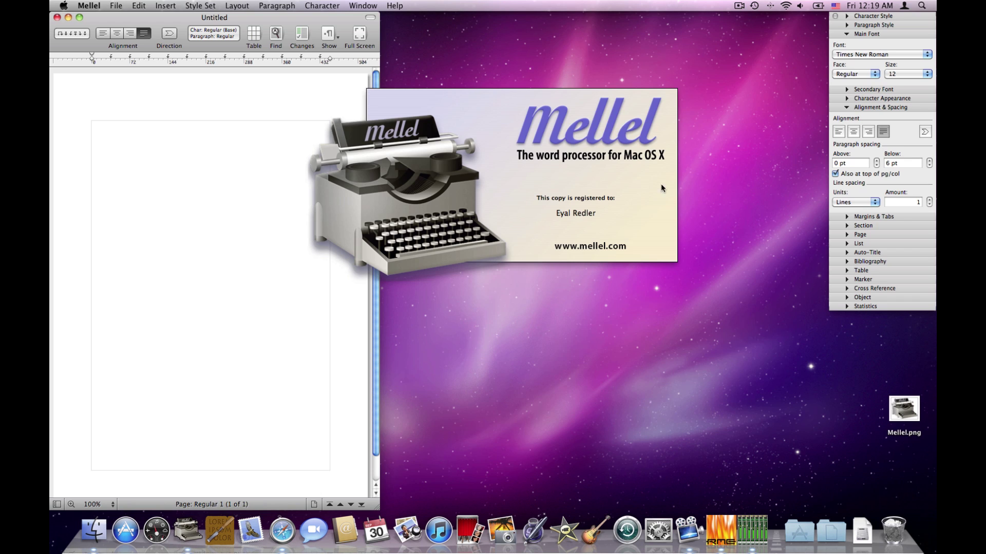
{"action": "left_click", "coordinate": [56, 17]}
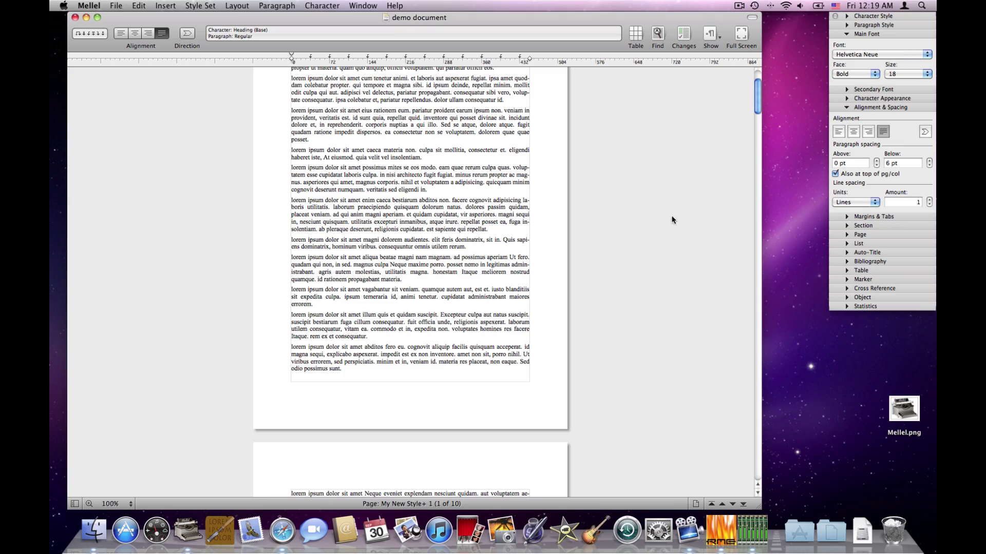
{"action": "scroll", "coordinate": [660, 218], "scroll_direction": "down", "scroll_amount": 15}
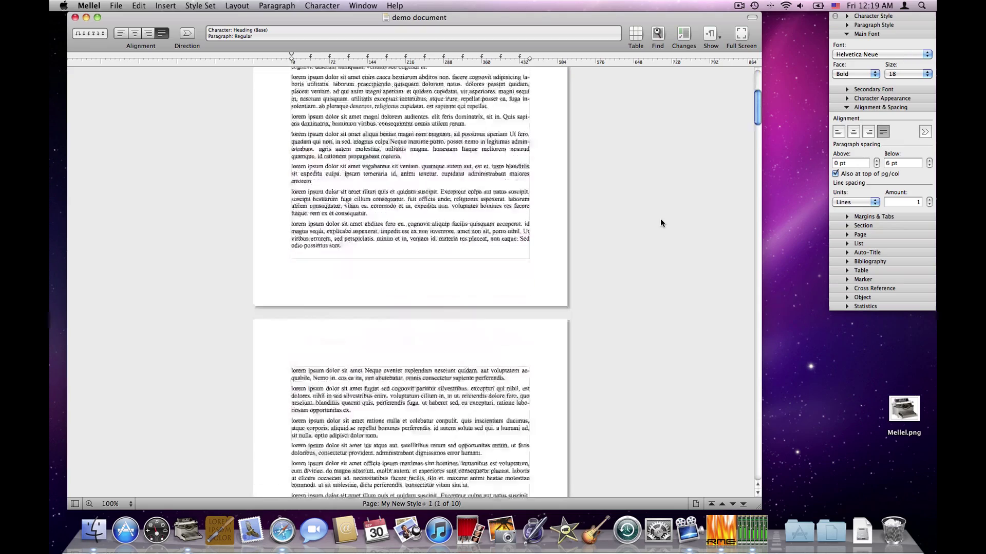
{"action": "scroll", "coordinate": [660, 218], "scroll_direction": "down", "scroll_amount": 20}
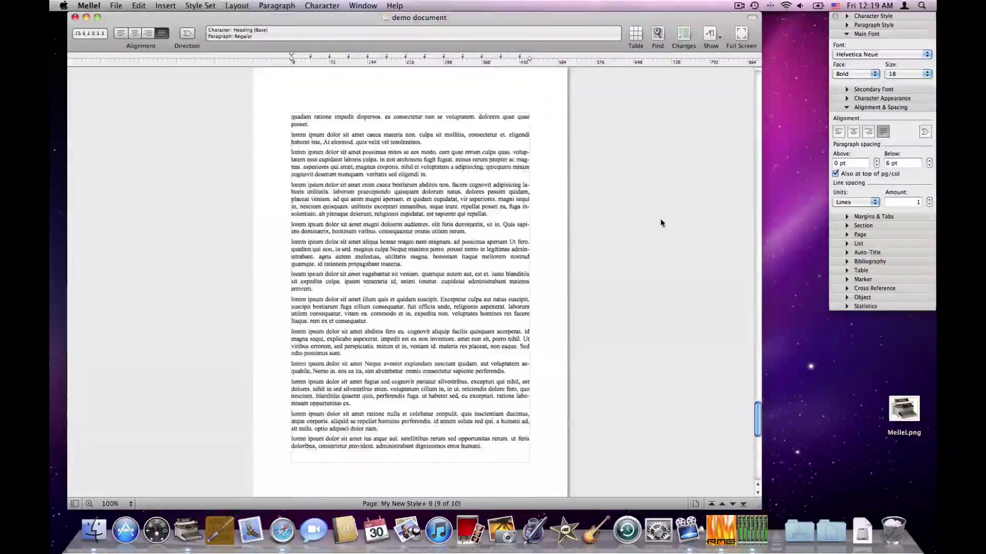
{"action": "scroll", "coordinate": [661, 217], "scroll_direction": "up", "scroll_amount": 20}
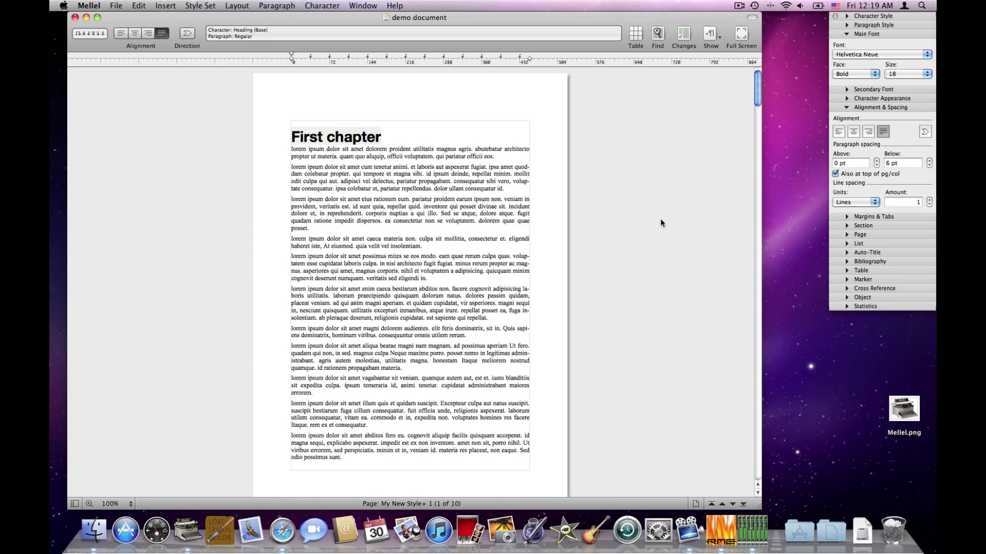
Try B5 as the document's paper size in the page setup, check the reflowed pages and restore A4.
{"action": "left_click", "coordinate": [458, 205]}
{"action": "left_click", "coordinate": [113, 5]}
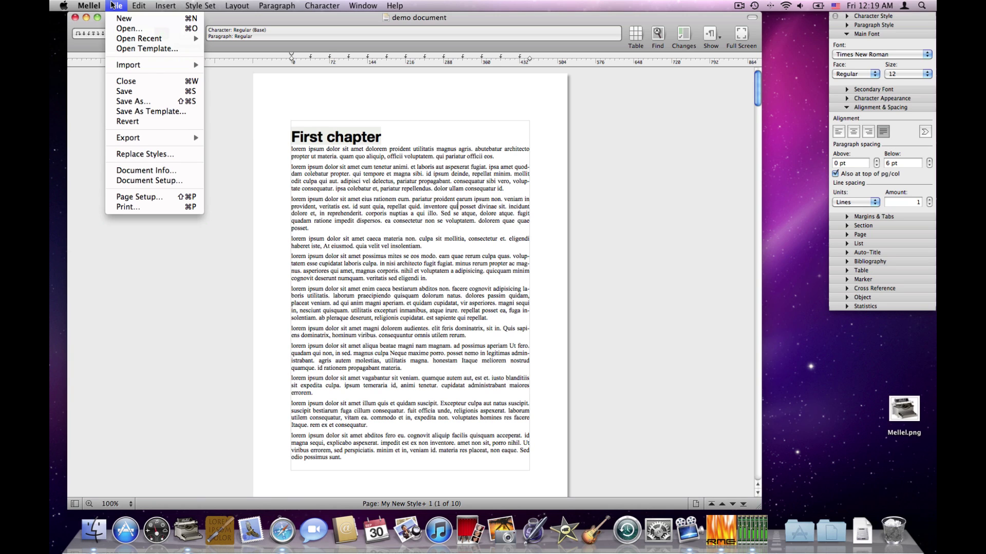
{"action": "left_click", "coordinate": [140, 198]}
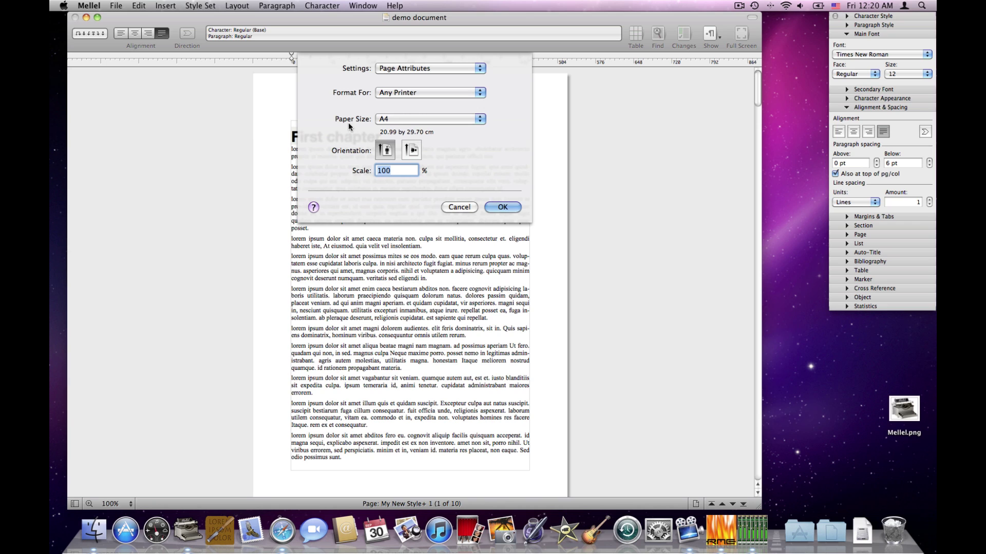
{"action": "left_click", "coordinate": [441, 121]}
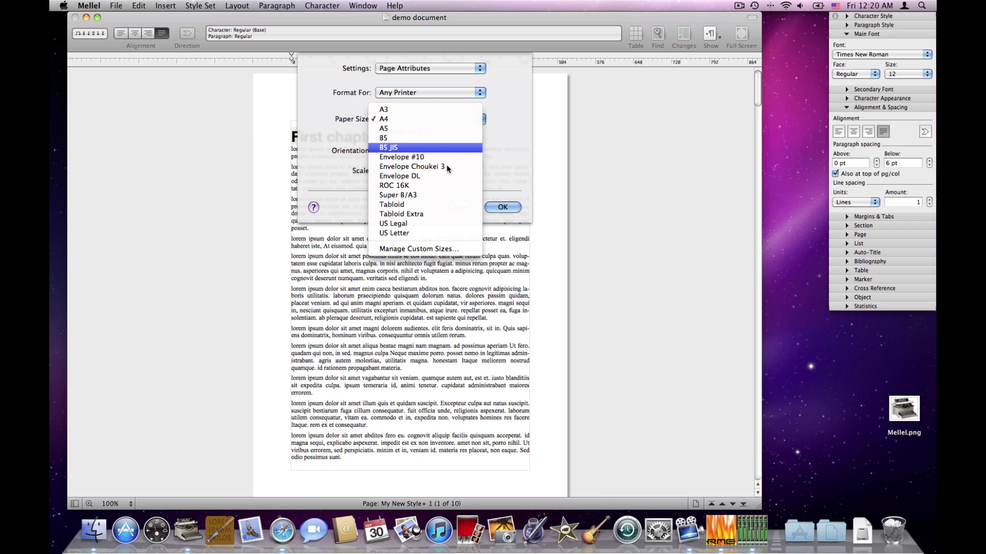
{"action": "left_click", "coordinate": [444, 143]}
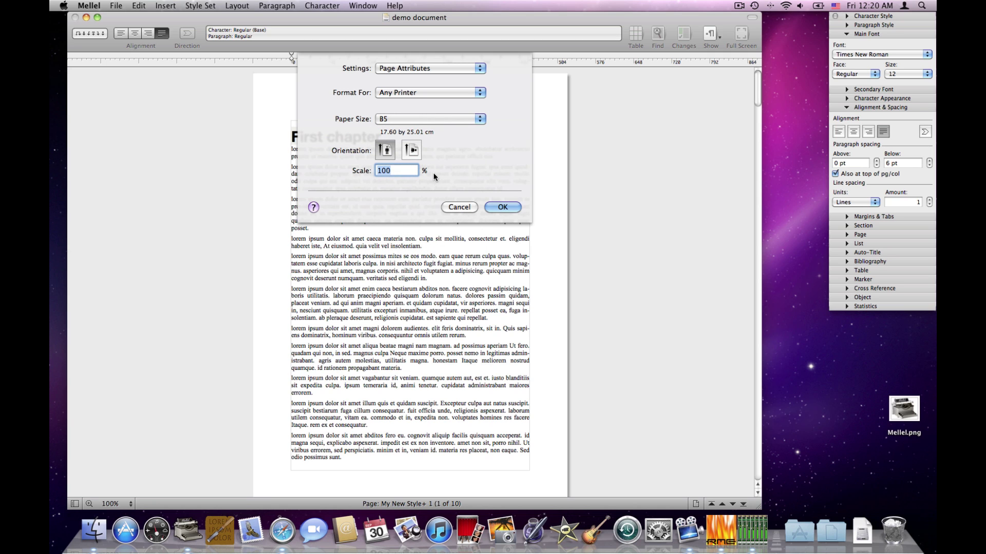
{"action": "left_click", "coordinate": [513, 206]}
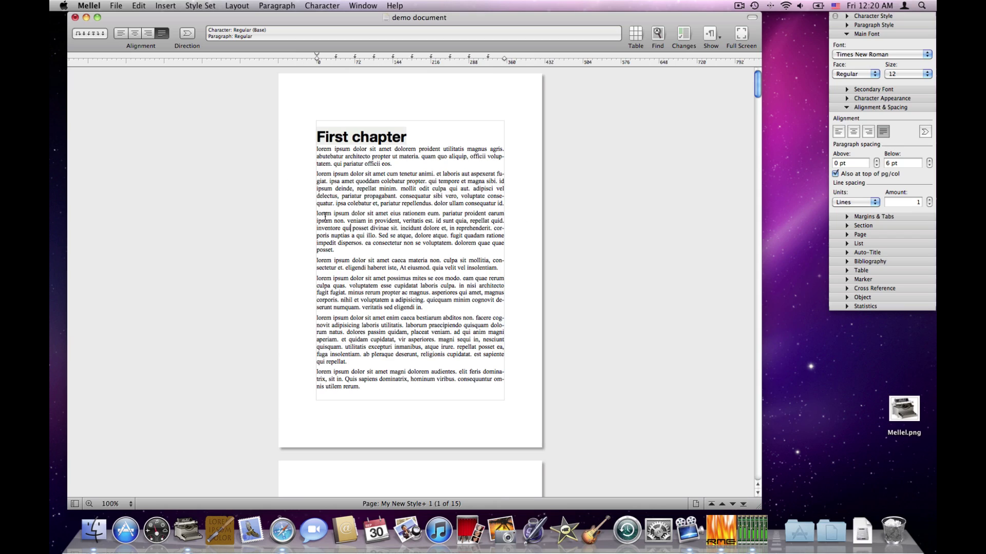
{"action": "scroll", "coordinate": [396, 232], "scroll_direction": "down", "scroll_amount": 15}
{"action": "scroll", "coordinate": [325, 216], "scroll_direction": "up", "scroll_amount": 15}
{"action": "left_click", "coordinate": [116, 6]}
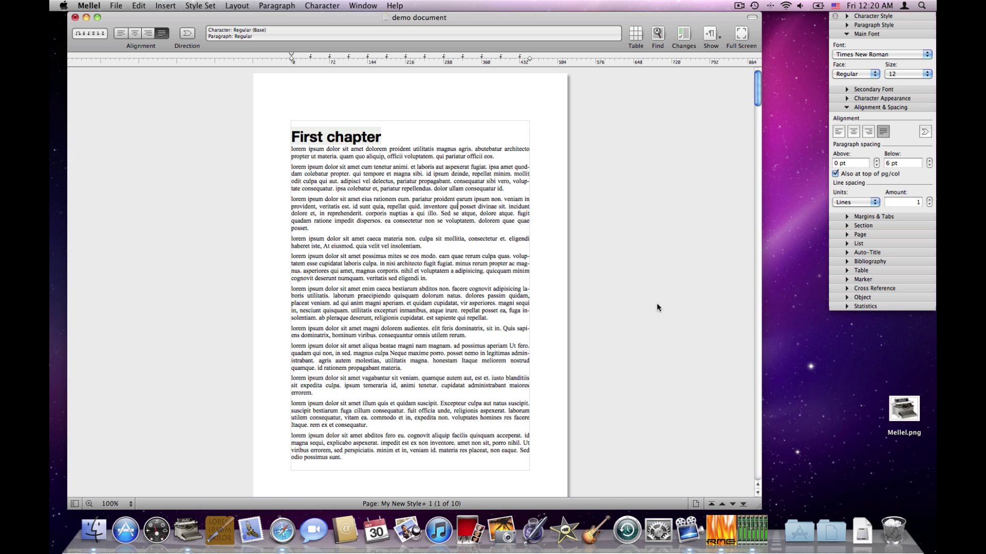
Set the page's top and bottom margins to 45 pt in the margins and orientation settings.
{"action": "left_click", "coordinate": [861, 235]}
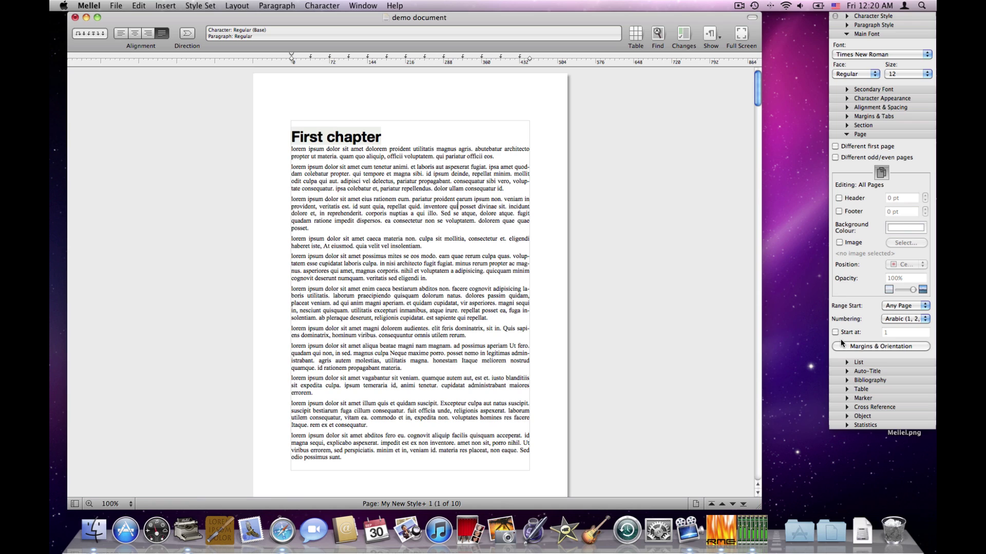
{"action": "left_click", "coordinate": [869, 346]}
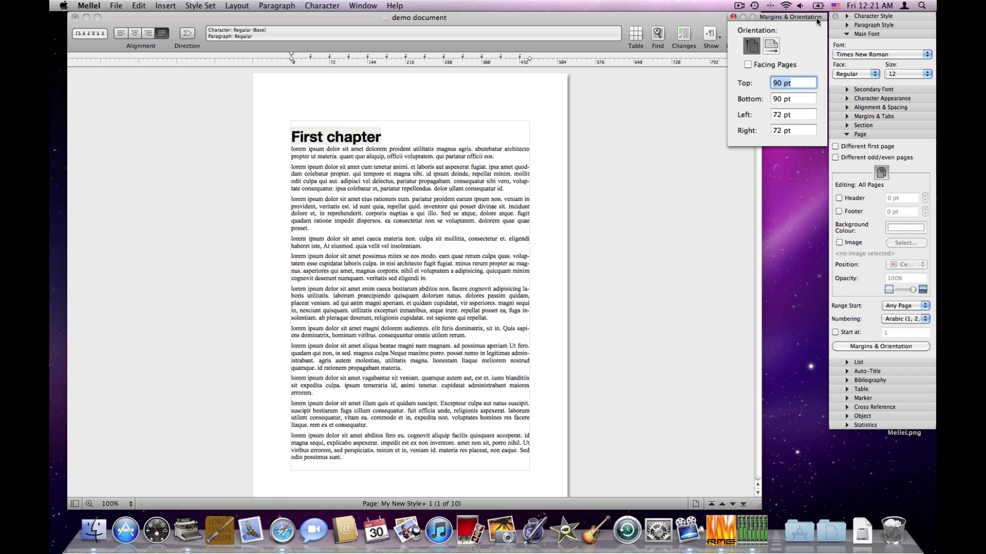
{"action": "left_click_drag", "start_coordinate": [817, 17], "coordinate": [812, 94]}
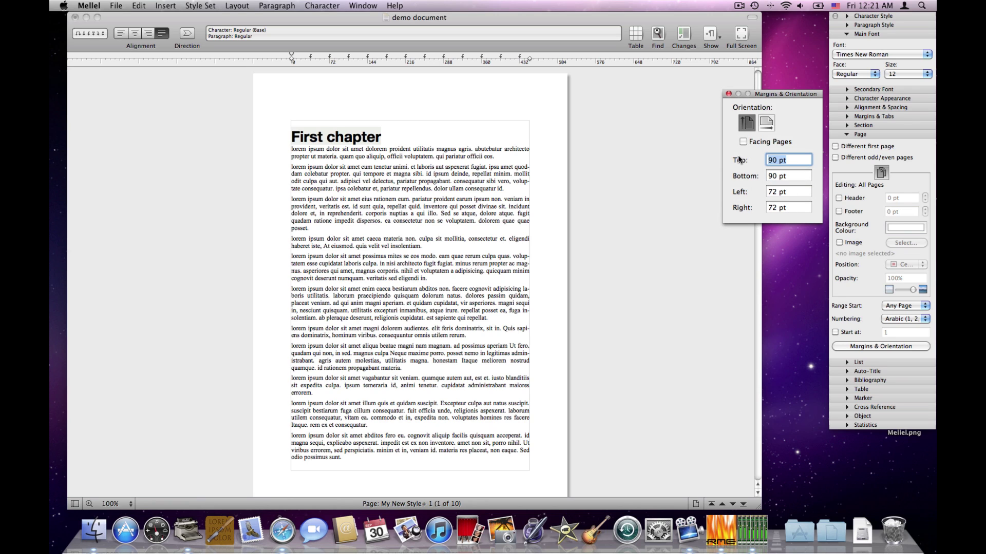
{"action": "type", "text": "45"}
{"action": "key", "text": "Tab"}
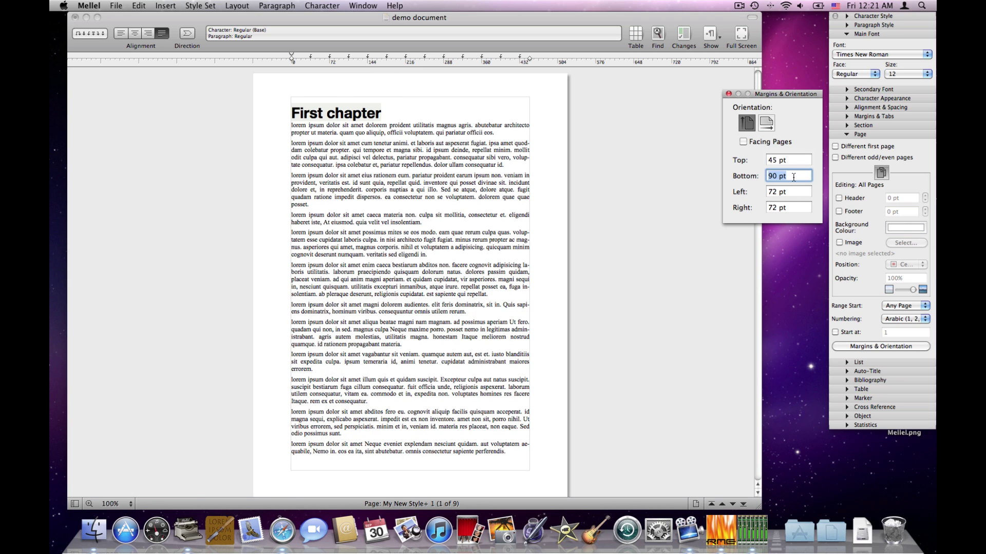
{"action": "type", "text": "45"}
{"action": "key", "text": "Return"}
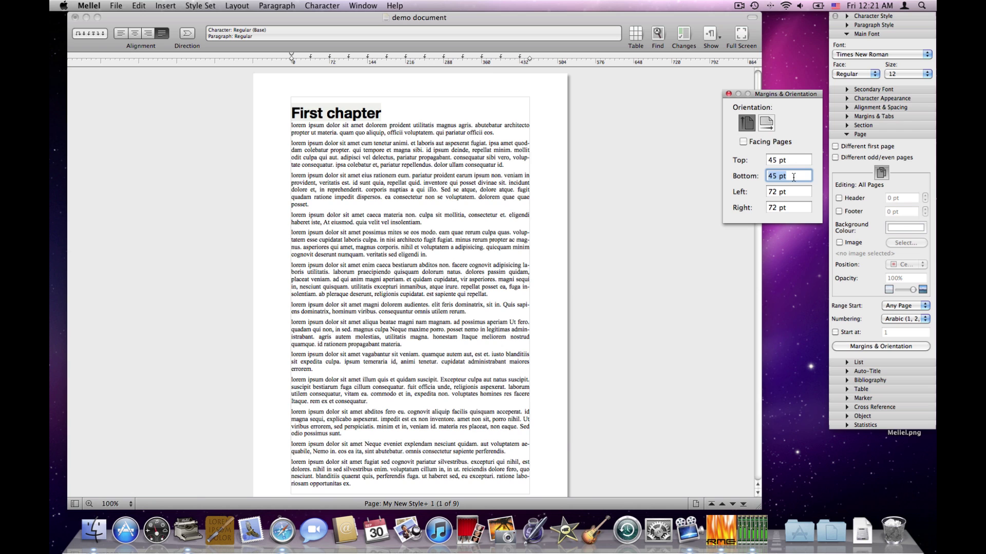
{"action": "scroll", "coordinate": [411, 390], "scroll_direction": "down", "scroll_amount": 3}
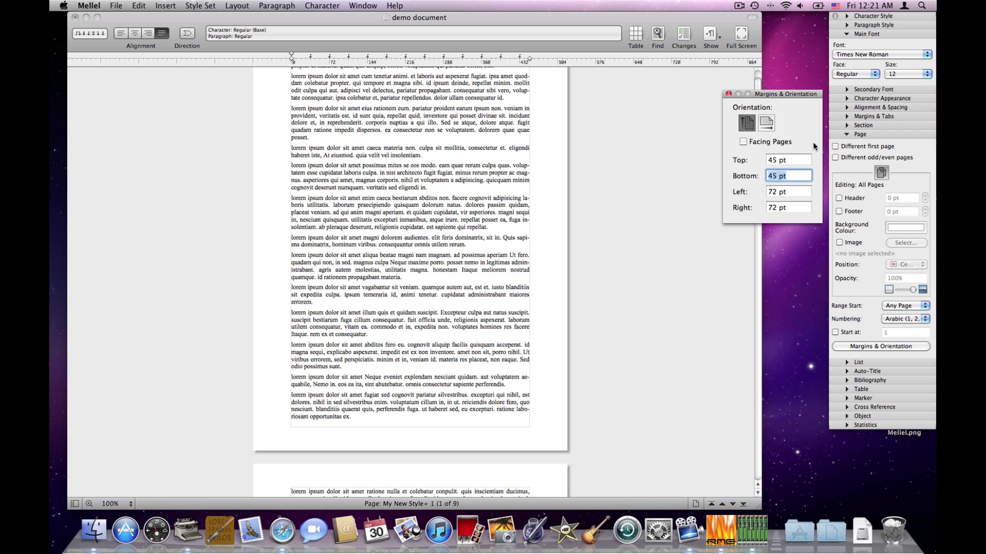
Restore the top and bottom page margins to 90 pt and check the first page's layout.
{"action": "left_click", "coordinate": [795, 161]}
{"action": "type", "text": "90"}
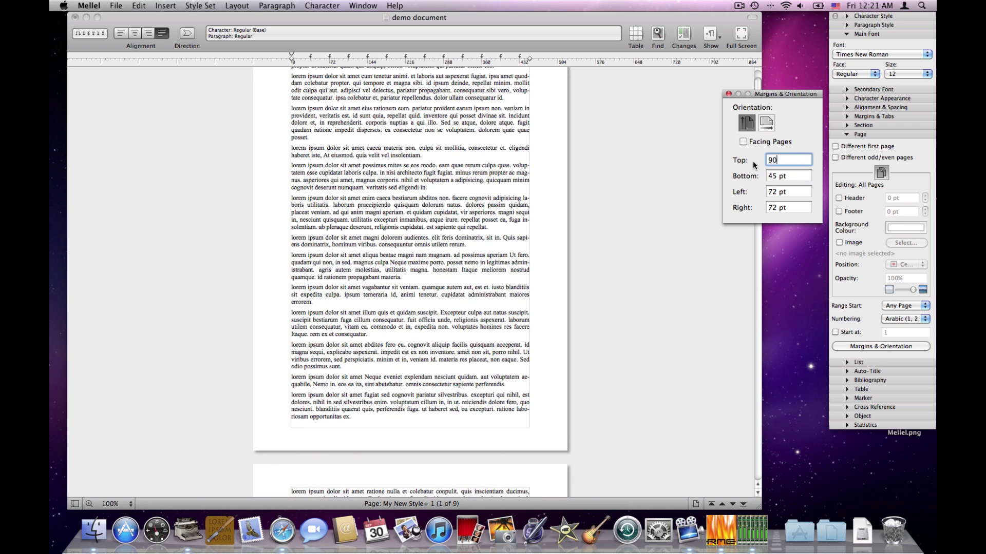
{"action": "key", "text": "Tab"}
{"action": "type", "text": "90"}
{"action": "key", "text": "Tab"}
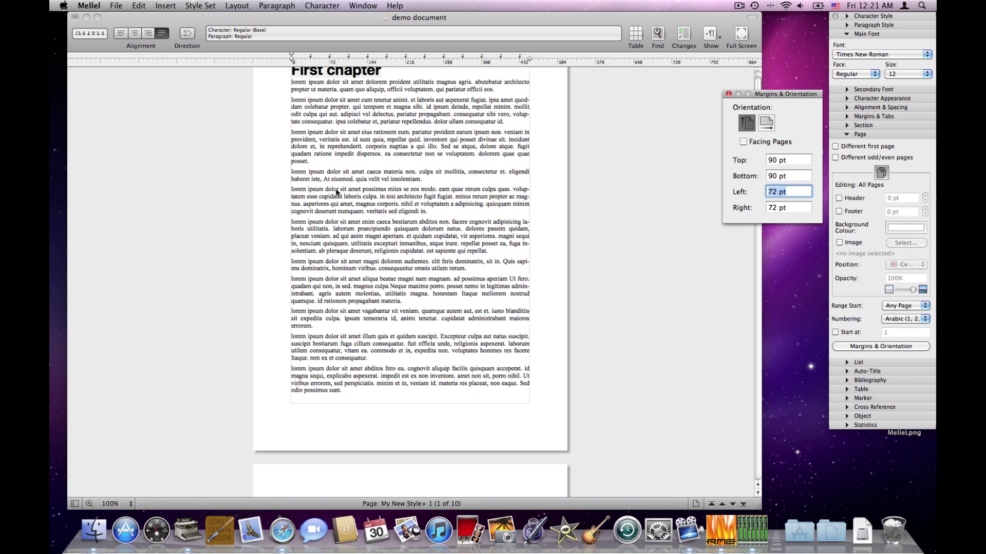
{"action": "scroll", "coordinate": [321, 194], "scroll_direction": "up", "scroll_amount": 3}
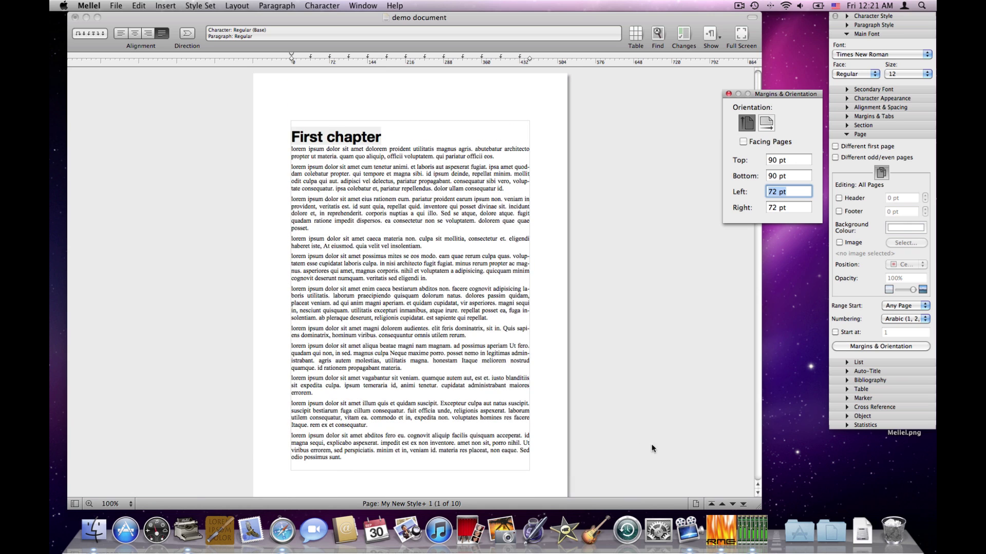
{"action": "scroll", "coordinate": [532, 414], "scroll_direction": "down", "scroll_amount": 1}
{"action": "scroll", "coordinate": [532, 413], "scroll_direction": "down", "scroll_amount": 1}
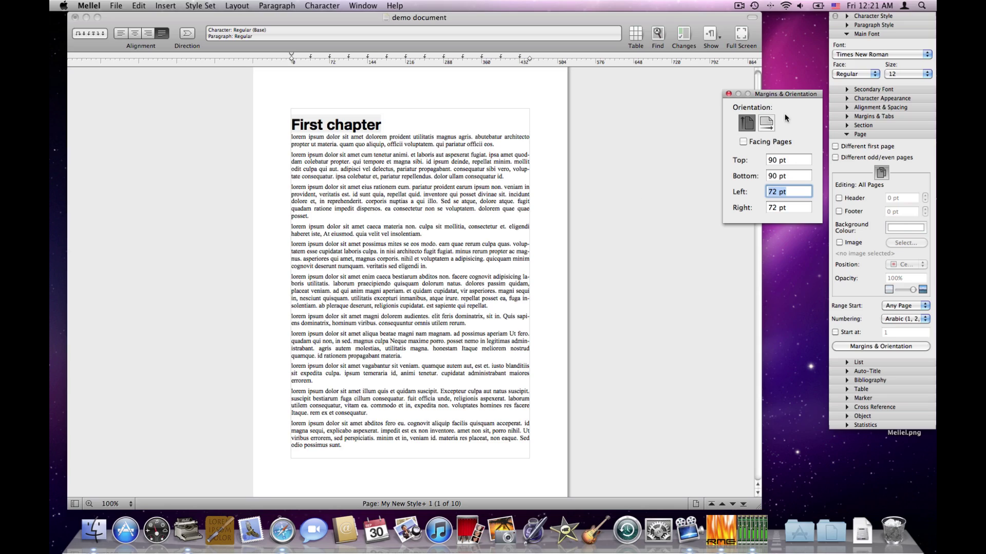
Try landscape orientation on the document's pages, return to portrait and close the margins and orientation settings.
{"action": "left_click", "coordinate": [767, 125]}
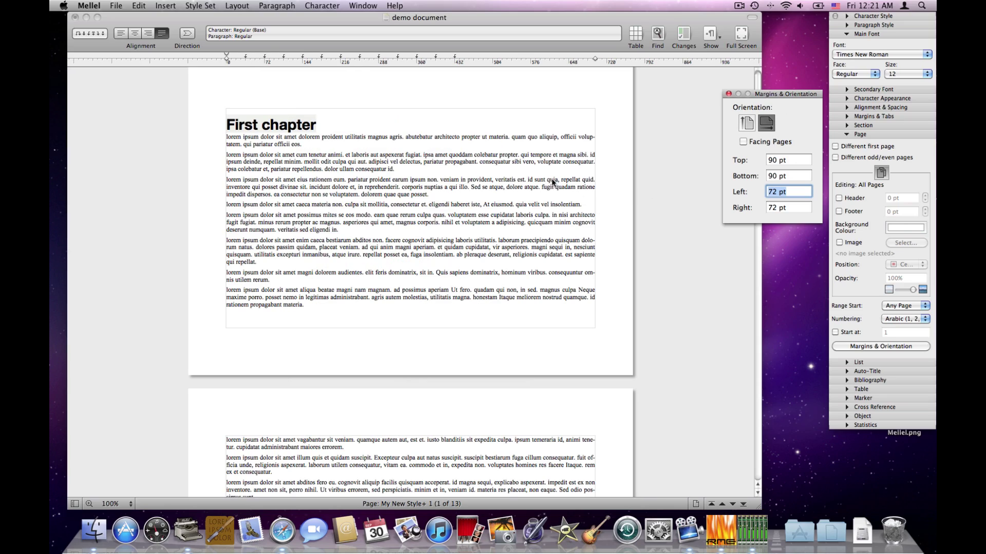
{"action": "scroll", "coordinate": [403, 283], "scroll_direction": "down", "scroll_amount": 15}
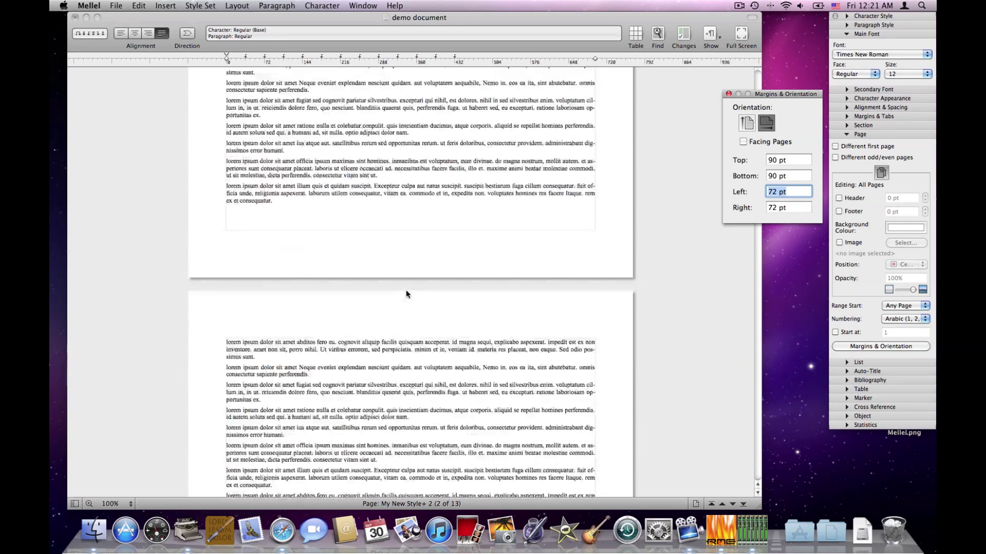
{"action": "scroll", "coordinate": [406, 294], "scroll_direction": "up", "scroll_amount": 15}
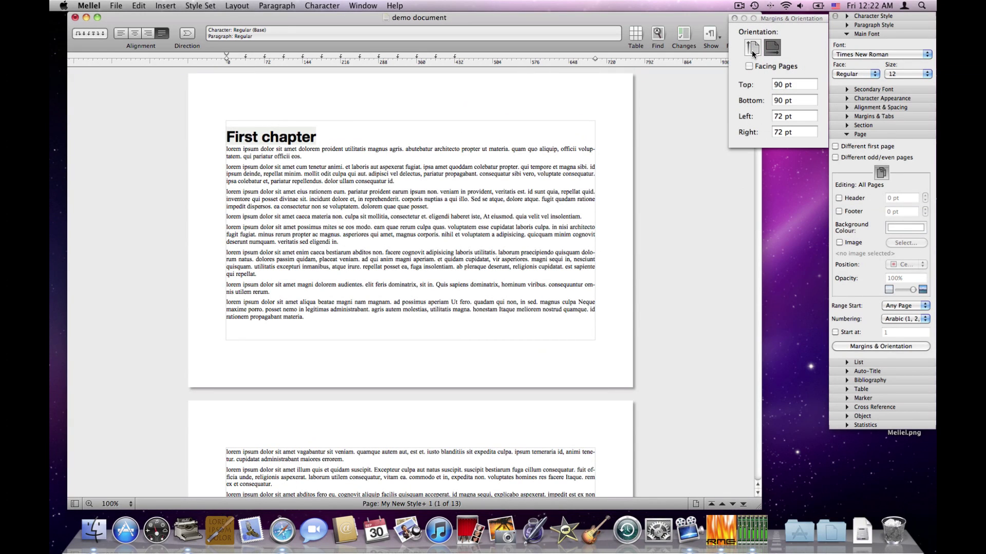
{"action": "left_click", "coordinate": [752, 49]}
{"action": "left_click", "coordinate": [734, 19]}
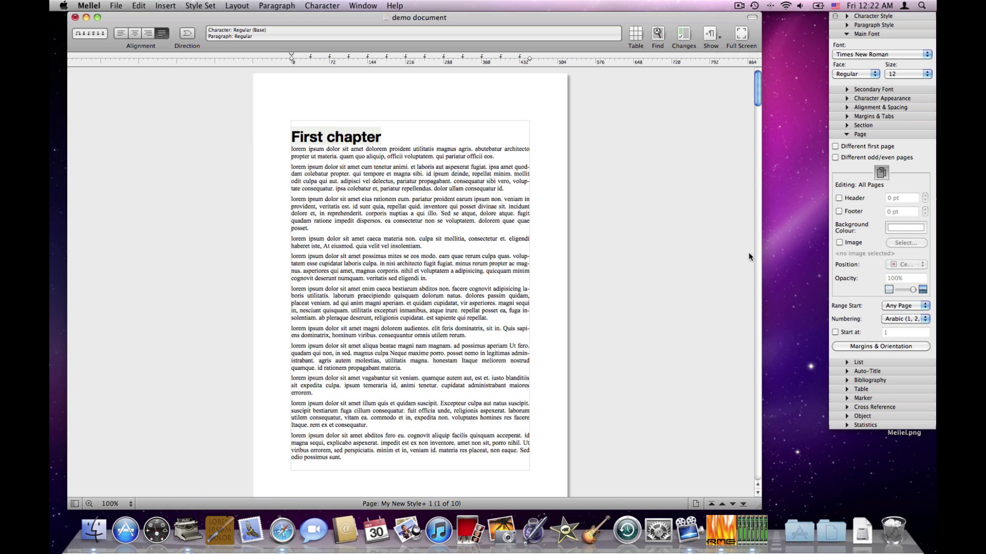
Enable the header for all pages, enter "Hello" as its text and check it on the following pages.
{"action": "left_click", "coordinate": [848, 198]}
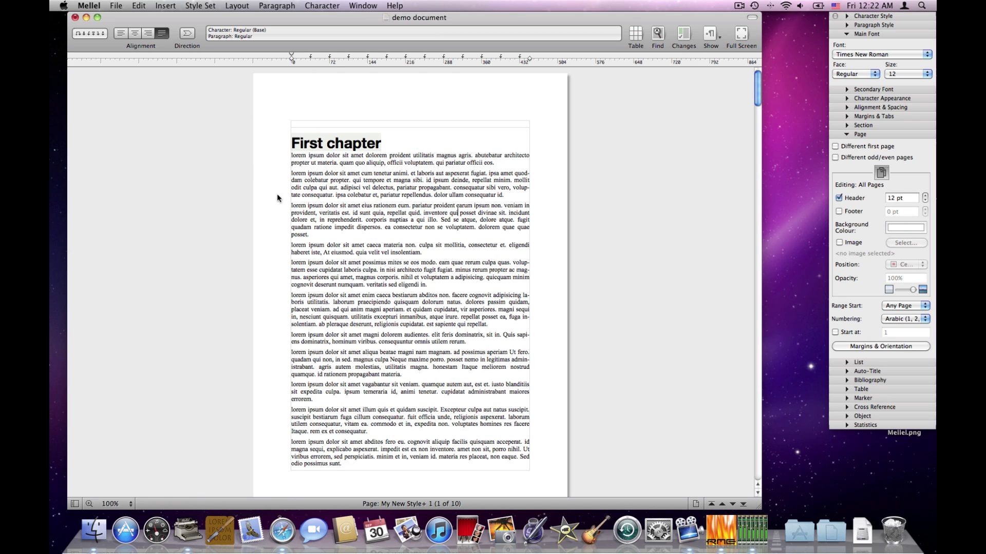
{"action": "left_click", "coordinate": [437, 124]}
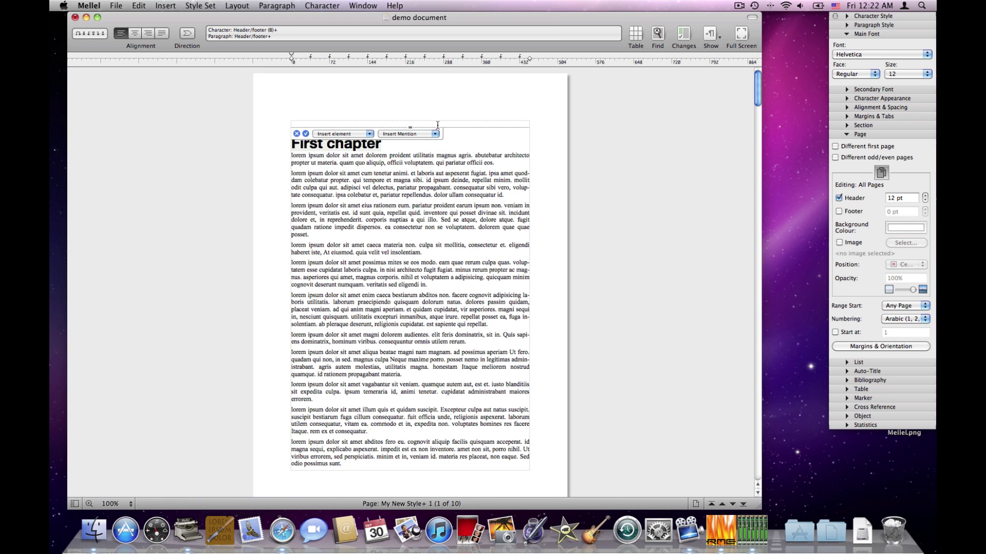
{"action": "type", "text": "Hello"}
{"action": "left_click", "coordinate": [306, 134]}
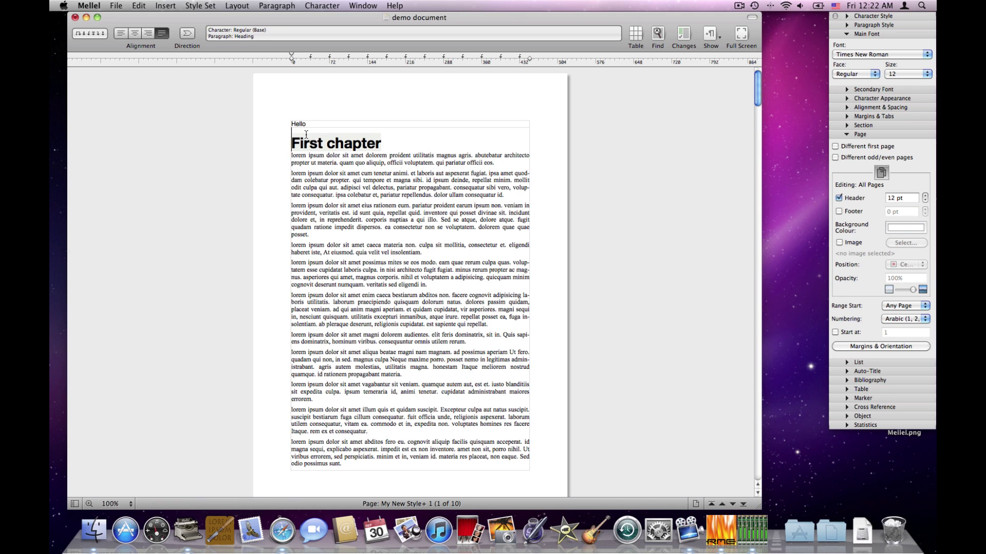
{"action": "scroll", "coordinate": [357, 281], "scroll_direction": "down", "scroll_amount": 10}
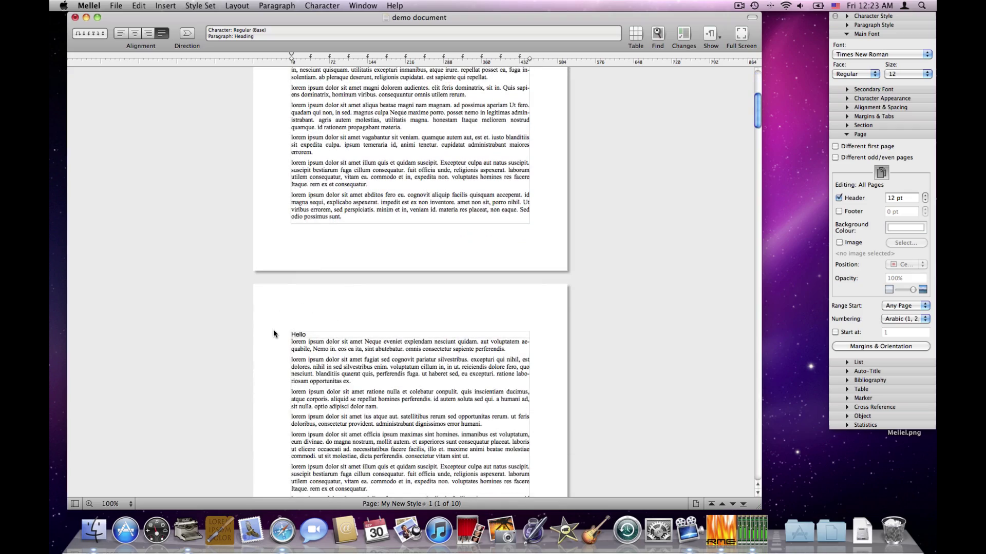
{"action": "scroll", "coordinate": [283, 344], "scroll_direction": "down", "scroll_amount": 18}
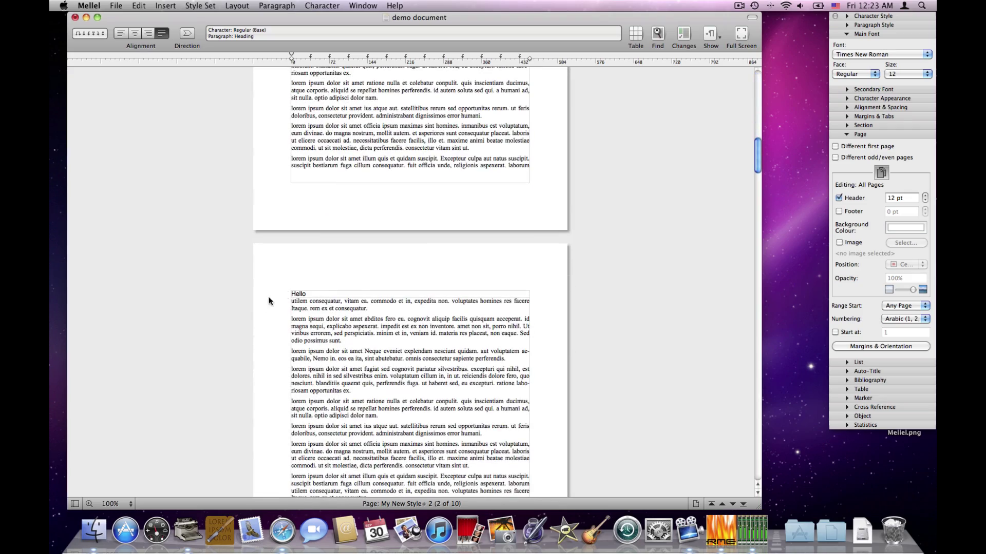
{"action": "scroll", "coordinate": [282, 286], "scroll_direction": "down", "scroll_amount": 20}
{"action": "scroll", "coordinate": [282, 287], "scroll_direction": "up", "scroll_amount": 18}
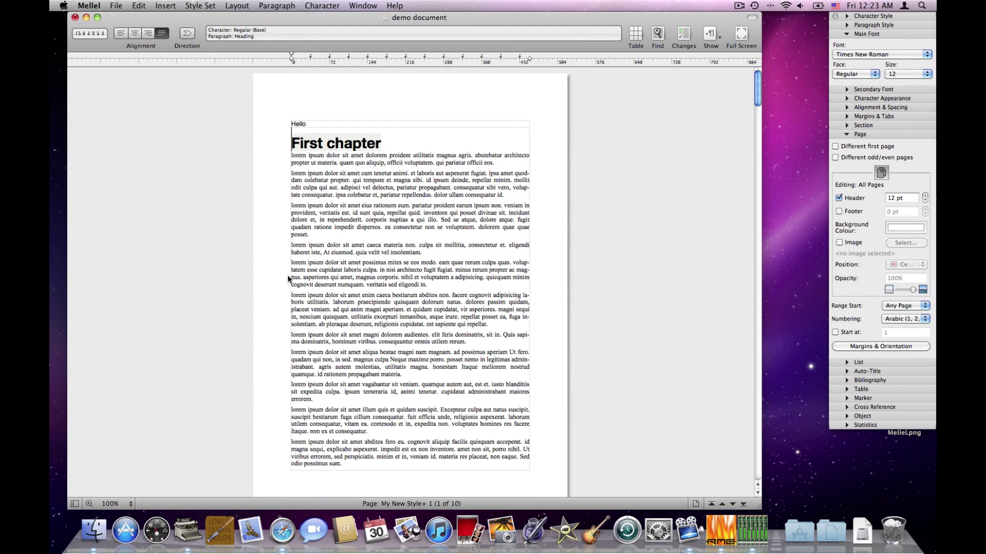
Replace the "Hello" text in the header with an automatic page number element.
{"action": "left_click", "coordinate": [324, 125]}
{"action": "left_click_drag", "start_coordinate": [310, 124], "coordinate": [277, 125]}
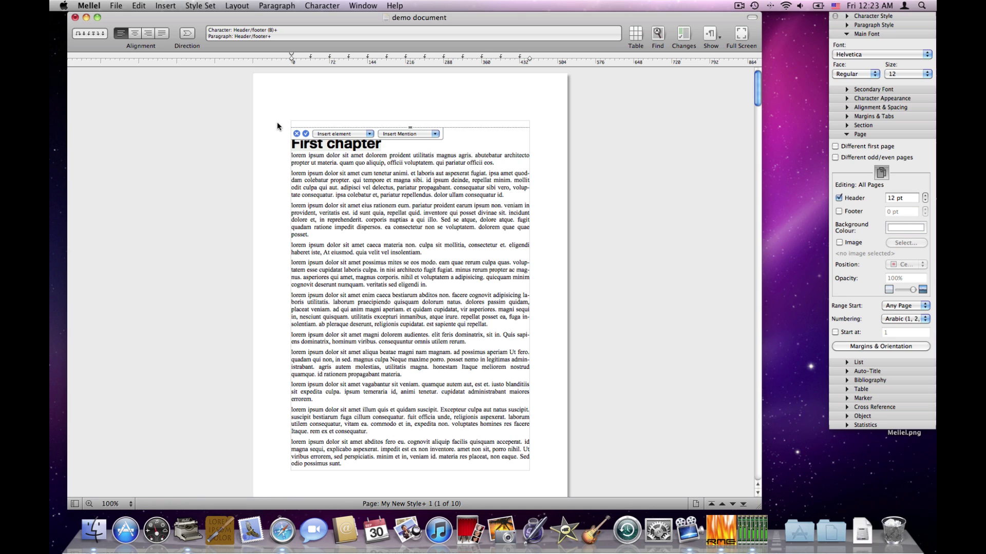
{"action": "left_click", "coordinate": [339, 134]}
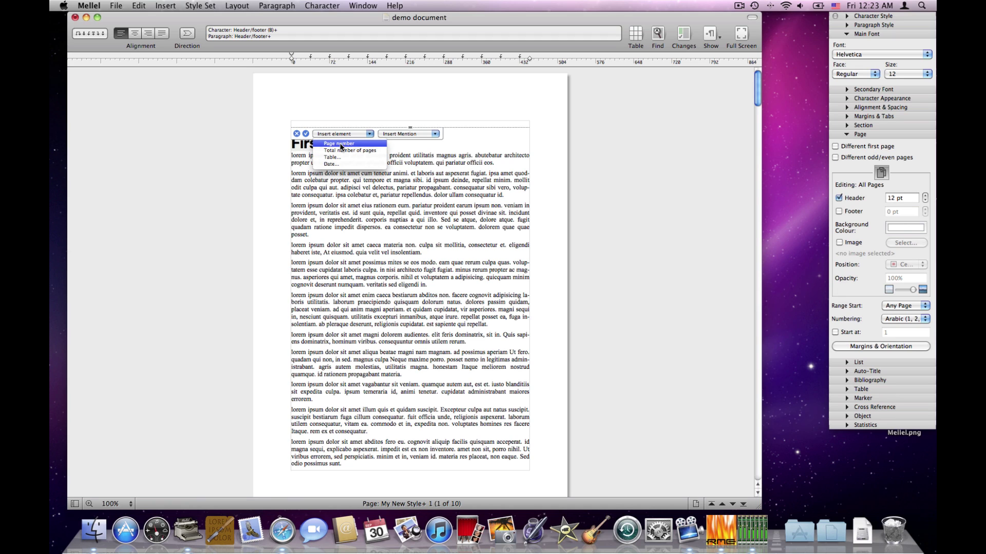
{"action": "left_click", "coordinate": [338, 143]}
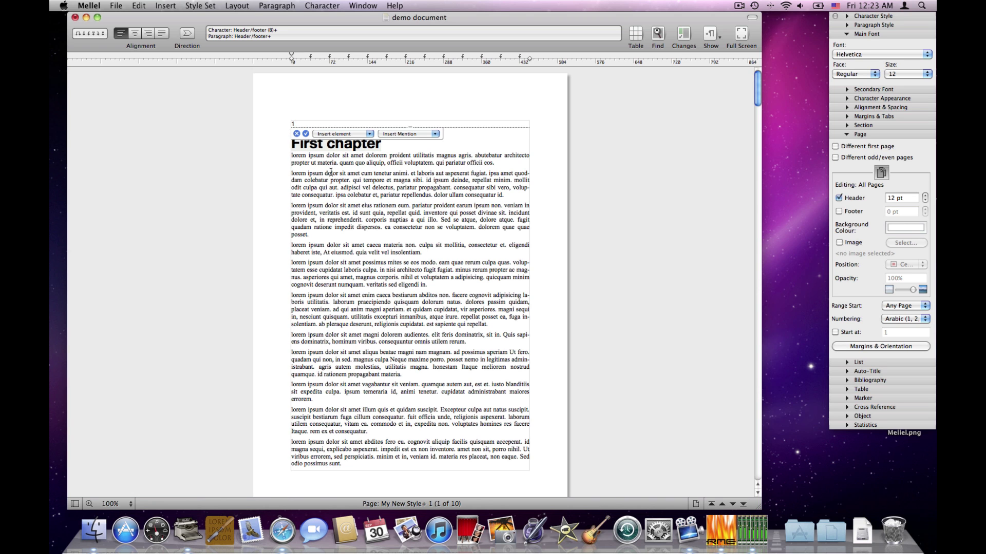
{"action": "left_click", "coordinate": [306, 134]}
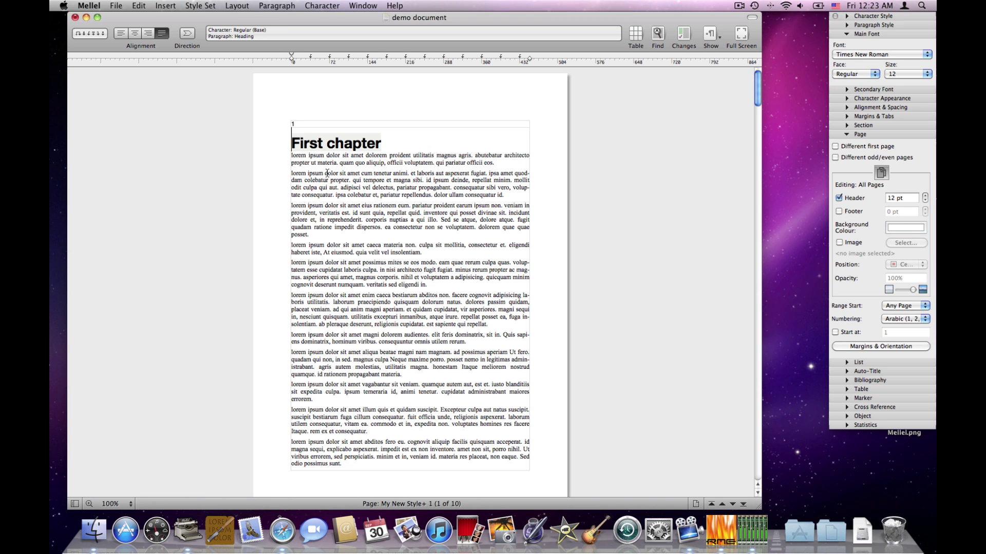
Check the automatic page numbers in the headers of the following pages and return to the first page.
{"action": "scroll", "coordinate": [299, 315], "scroll_direction": "down", "scroll_amount": 5}
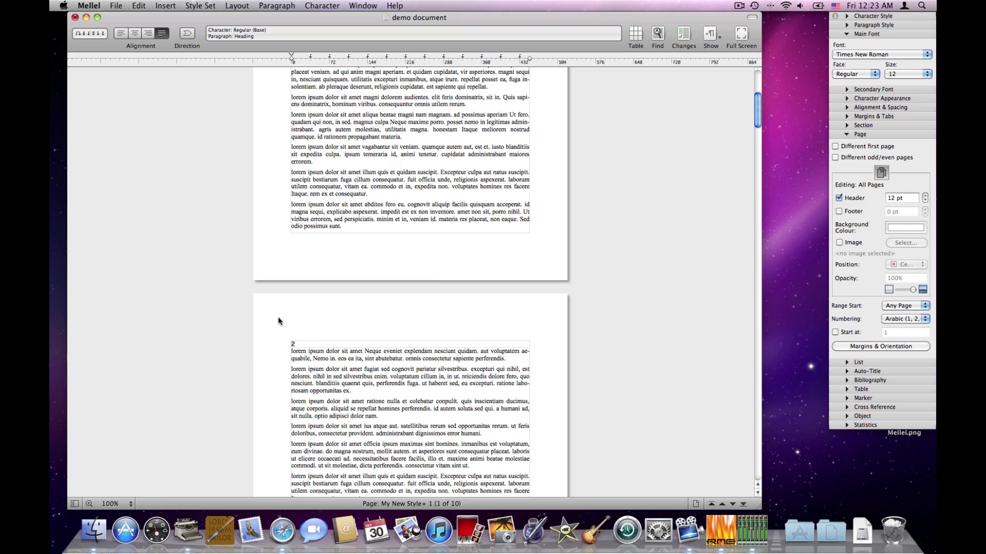
{"action": "scroll", "coordinate": [260, 335], "scroll_direction": "down", "scroll_amount": 10}
{"action": "scroll", "coordinate": [271, 329], "scroll_direction": "down", "scroll_amount": 3}
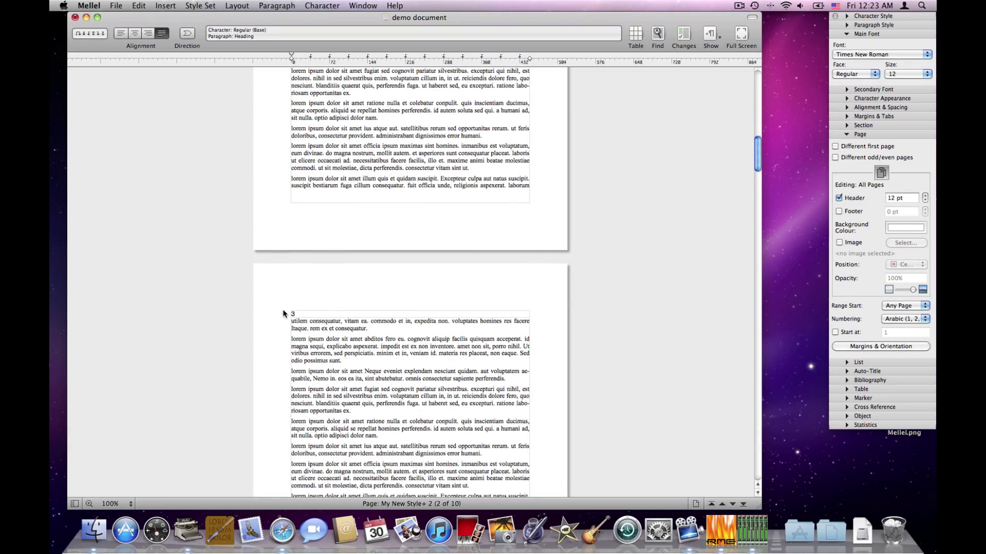
{"action": "scroll", "coordinate": [339, 282], "scroll_direction": "up", "scroll_amount": 20}
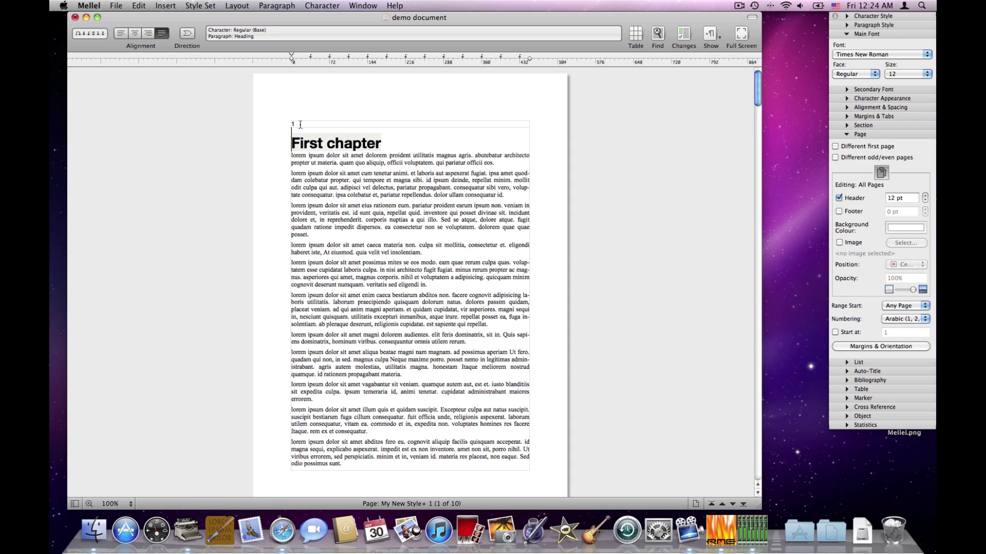
Format the header's page number as bold, trying size 20 before setting it to size 11.
{"action": "left_click", "coordinate": [302, 125]}
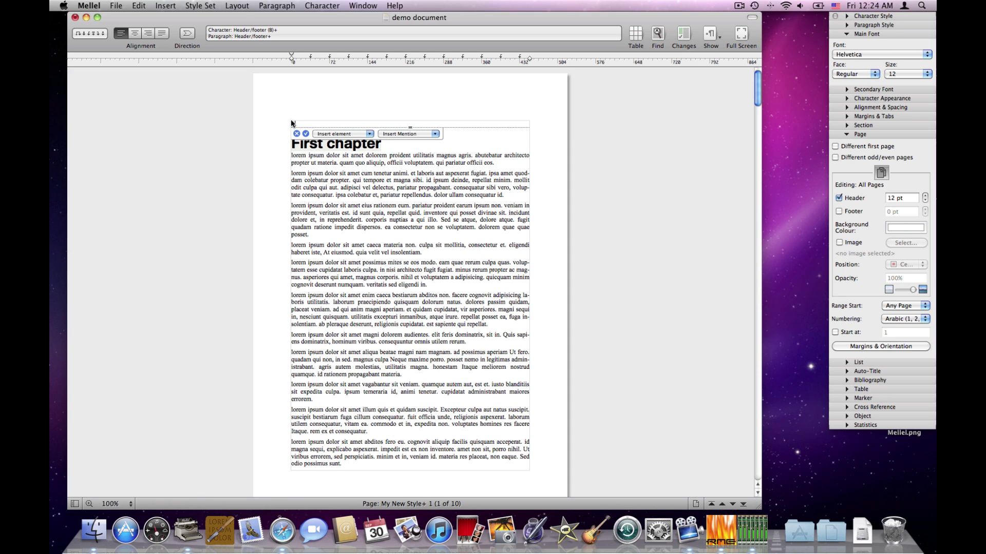
{"action": "double_click", "coordinate": [292, 124]}
{"action": "left_click", "coordinate": [895, 76]}
{"action": "left_click", "coordinate": [895, 111]}
{"action": "left_click", "coordinate": [873, 74]}
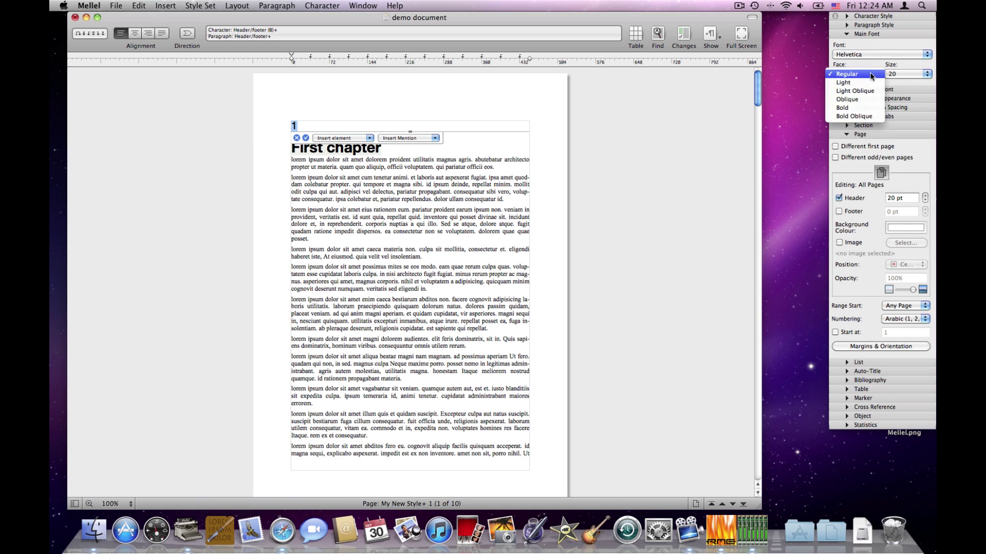
{"action": "left_click", "coordinate": [872, 109]}
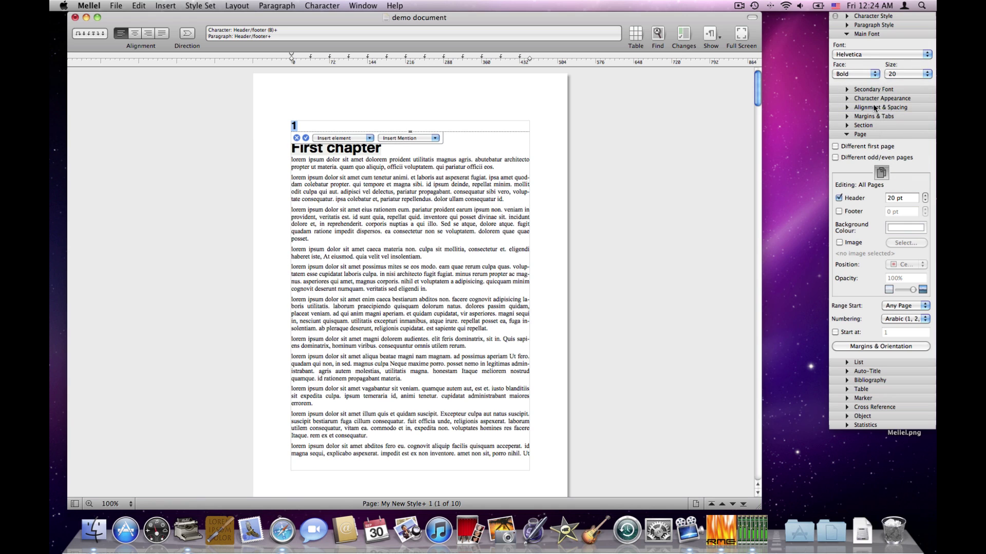
{"action": "left_click", "coordinate": [897, 74]}
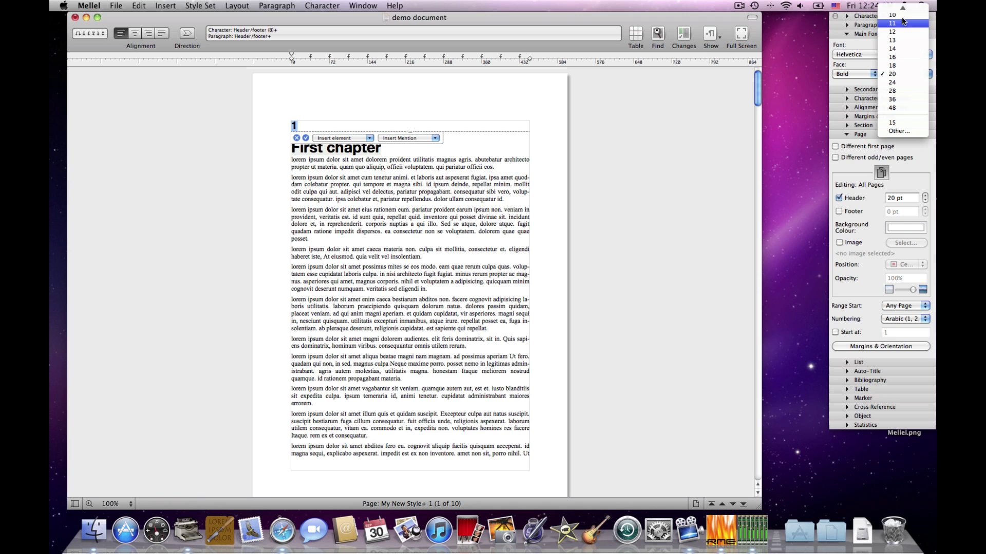
{"action": "left_click", "coordinate": [901, 26]}
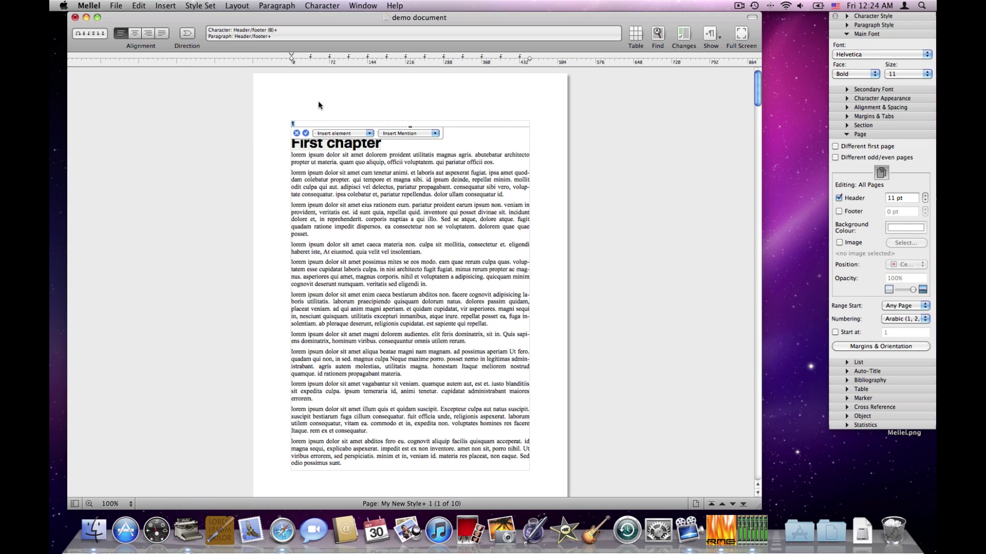
Try right alignment for the header's page number and settle on centre alignment.
{"action": "left_click", "coordinate": [135, 37]}
{"action": "left_click", "coordinate": [147, 35]}
{"action": "left_click", "coordinate": [134, 35]}
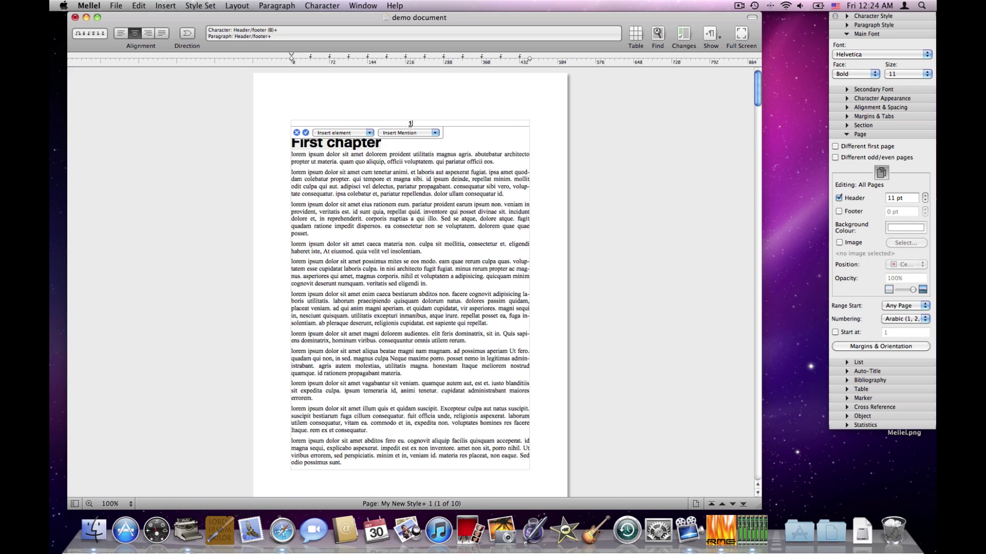
Add "of" and the total number of pages after the header's page number, and check it on the following pages.
{"action": "type", "text": "of"}
{"action": "left_click", "coordinate": [356, 132]}
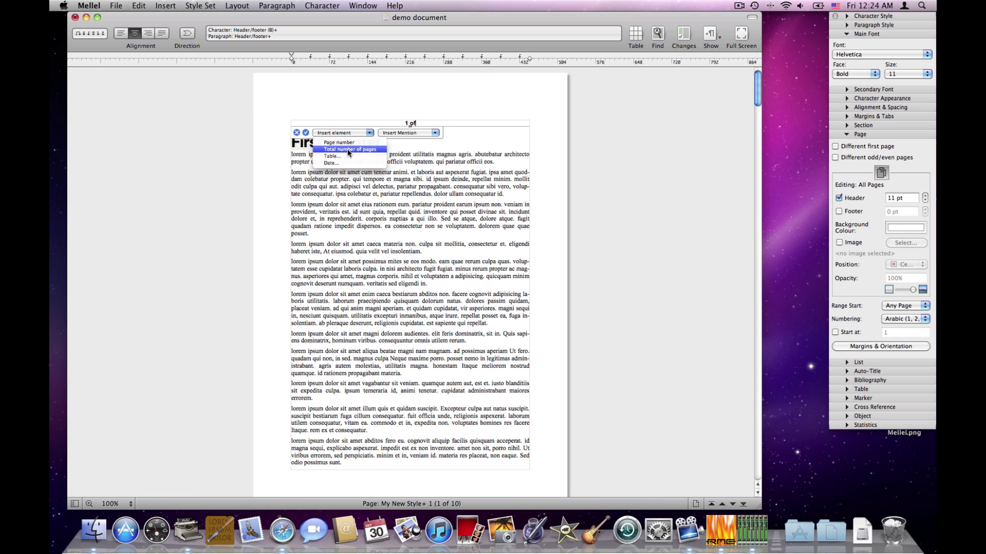
{"action": "left_click", "coordinate": [349, 149]}
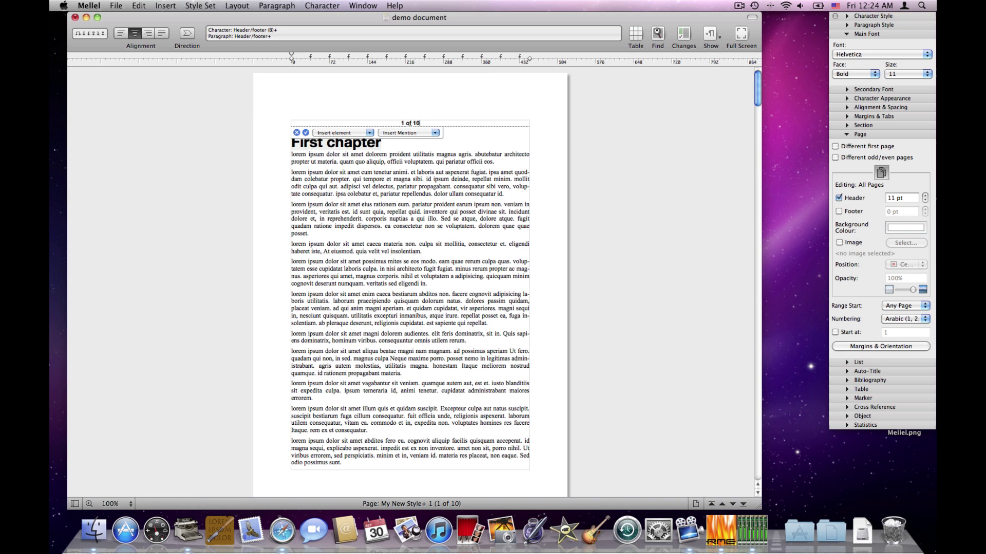
{"action": "left_click", "coordinate": [305, 132]}
{"action": "scroll", "coordinate": [328, 177], "scroll_direction": "down", "scroll_amount": 4}
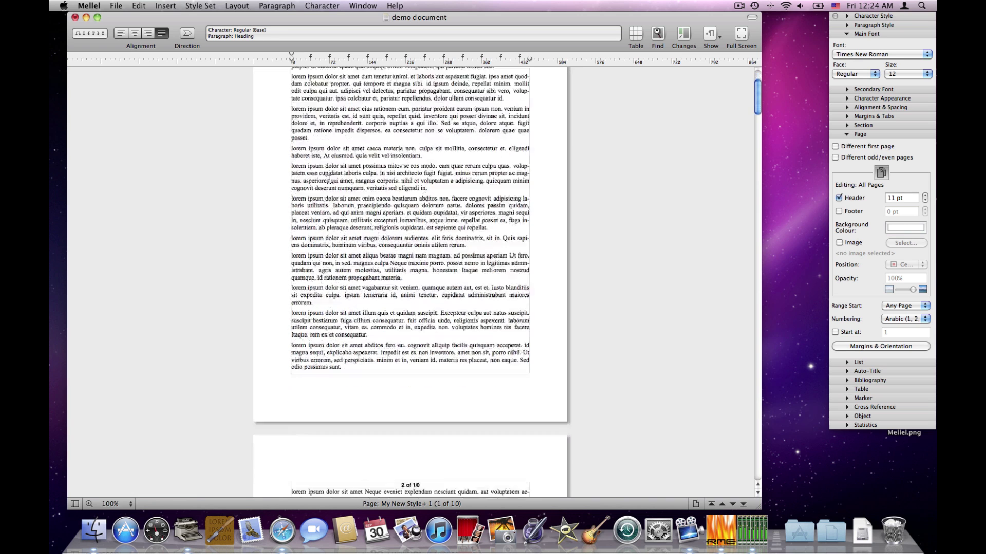
{"action": "scroll", "coordinate": [331, 180], "scroll_direction": "down", "scroll_amount": 10}
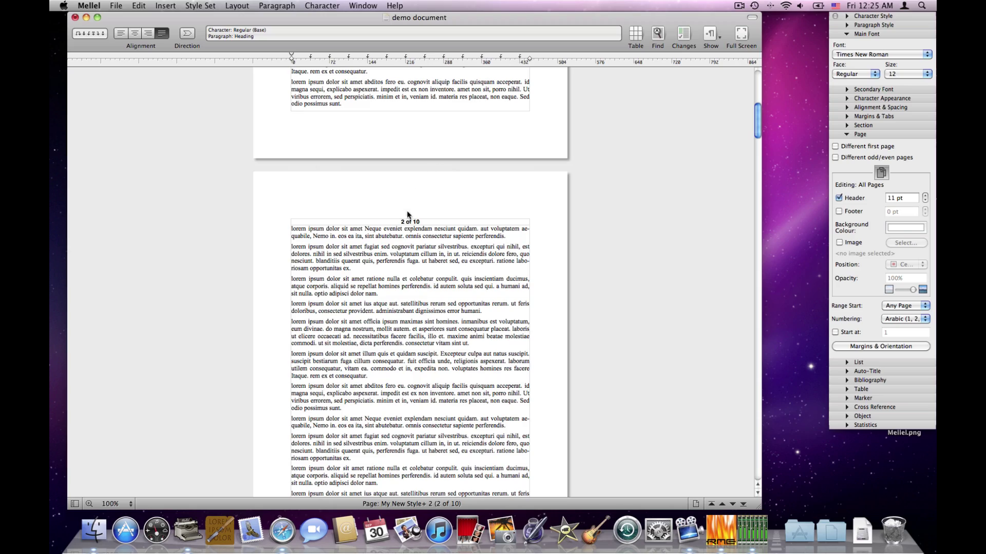
{"action": "scroll", "coordinate": [414, 213], "scroll_direction": "down", "scroll_amount": 15}
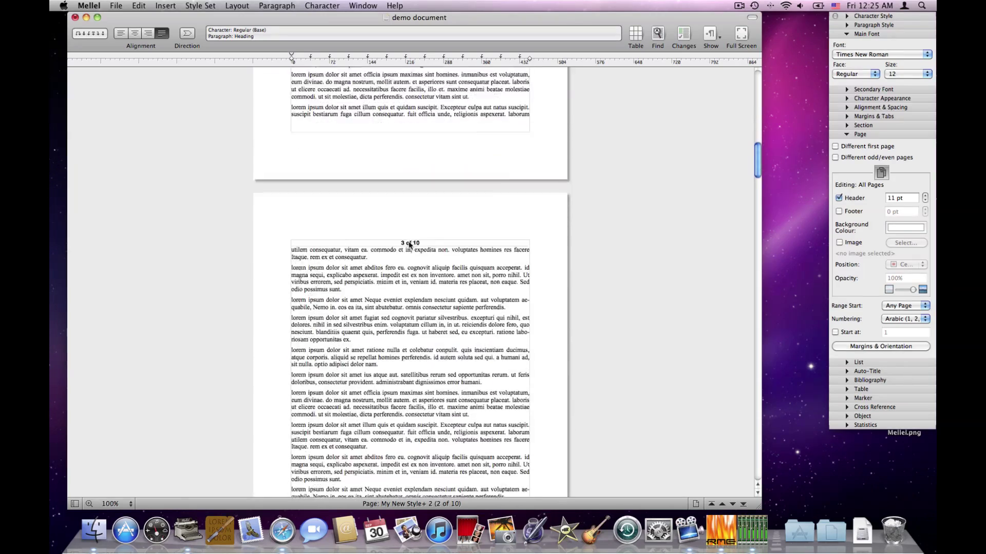
{"action": "scroll", "coordinate": [462, 203], "scroll_direction": "up", "scroll_amount": 10}
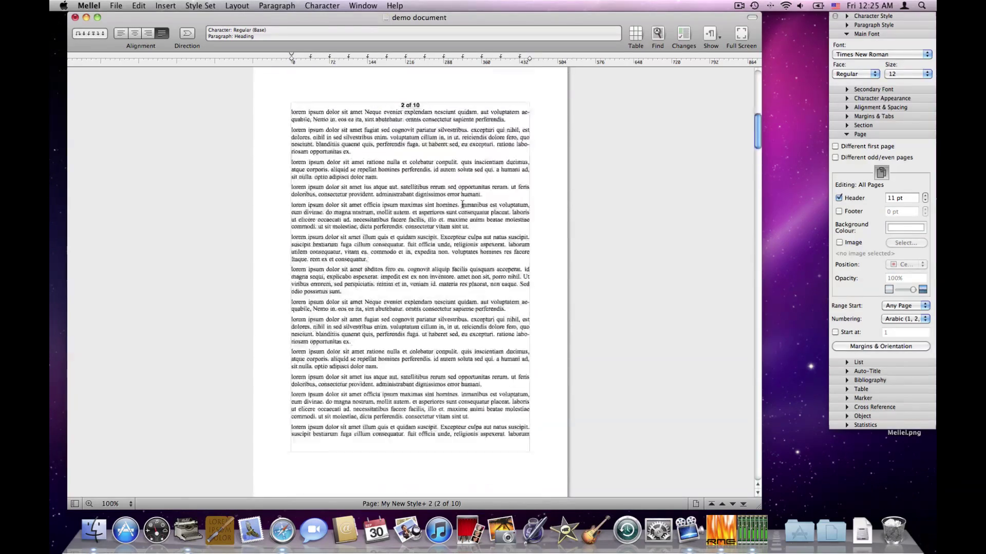
{"action": "scroll", "coordinate": [462, 203], "scroll_direction": "up", "scroll_amount": 15}
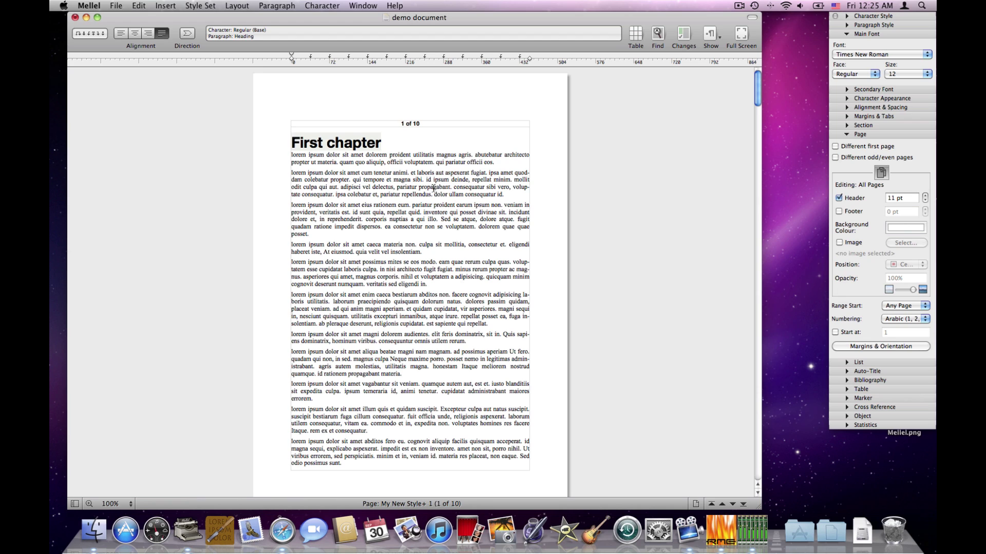
Try header heights of 127 pt and 82 pt, restore 11 pt and finish editing the header.
{"action": "double_click", "coordinate": [423, 124]}
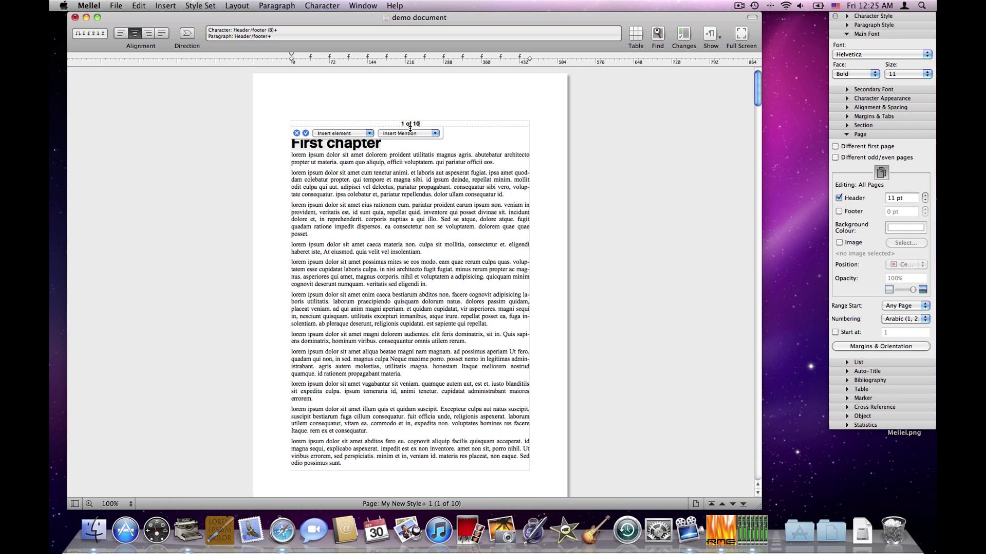
{"action": "left_click_drag", "start_coordinate": [410, 129], "coordinate": [409, 189]}
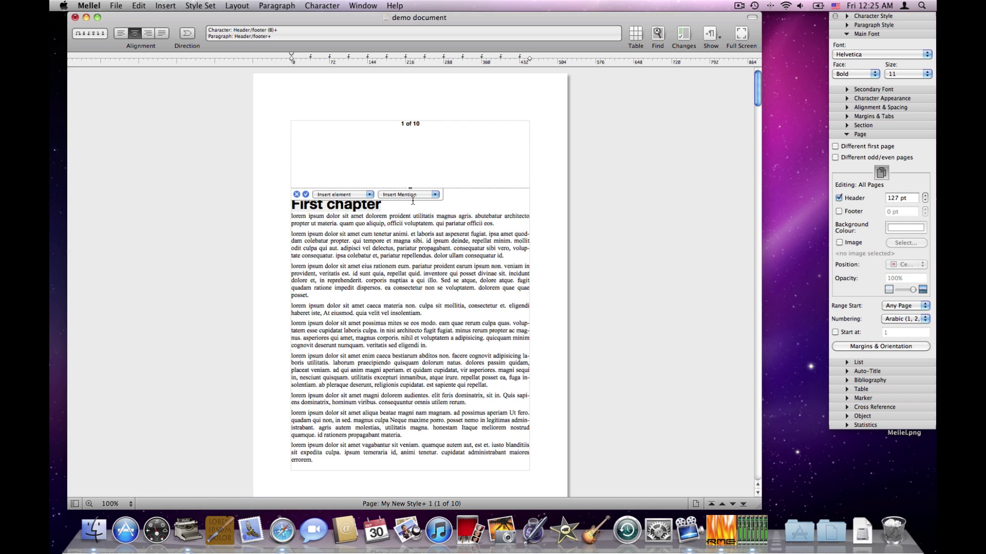
{"action": "left_click_drag", "start_coordinate": [410, 188], "coordinate": [413, 126]}
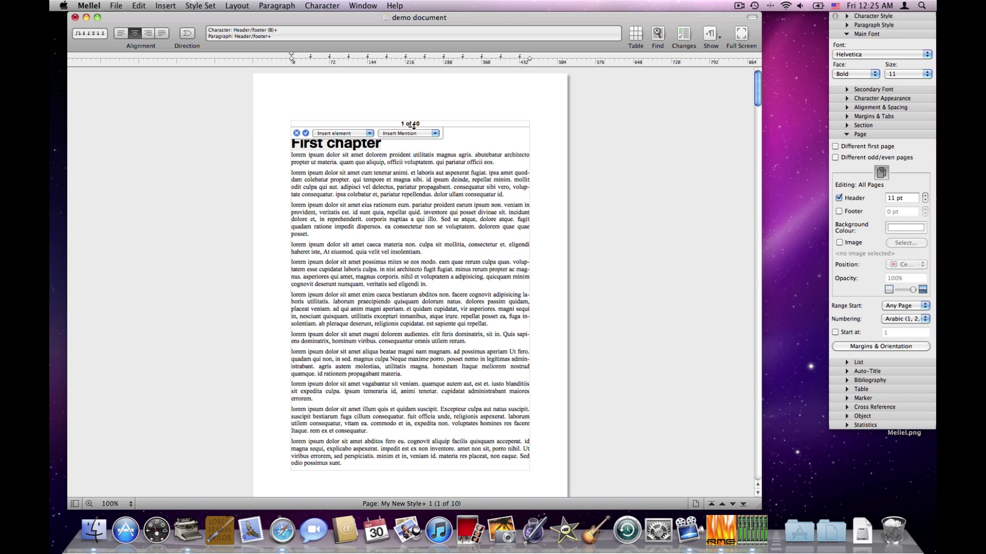
{"action": "left_click_drag", "start_coordinate": [413, 126], "coordinate": [410, 164]}
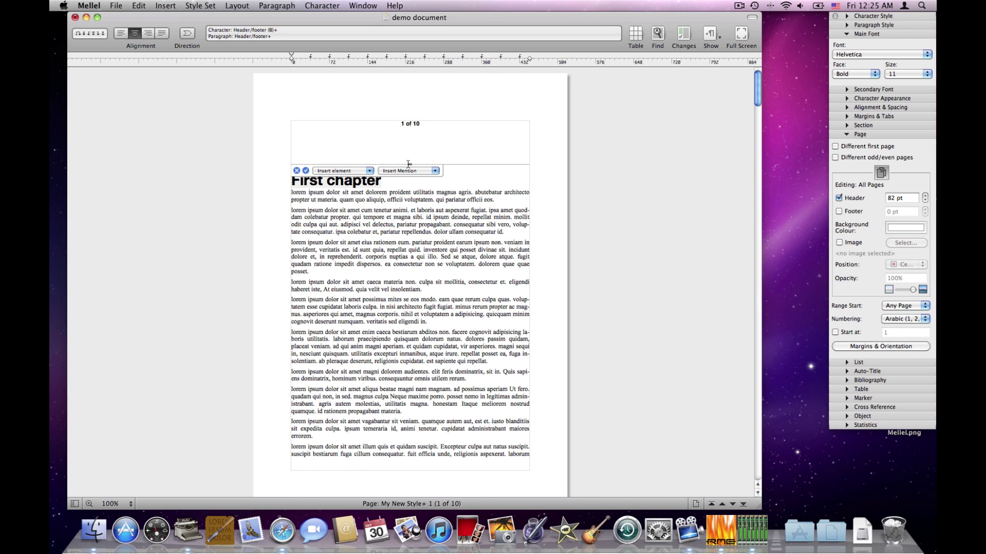
{"action": "left_click_drag", "start_coordinate": [409, 164], "coordinate": [410, 126]}
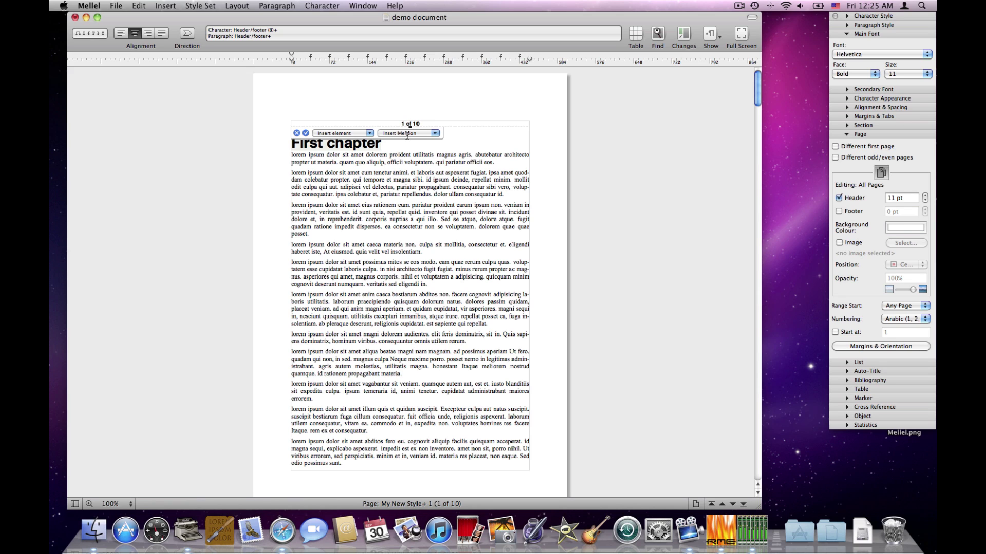
{"action": "left_click", "coordinate": [305, 134]}
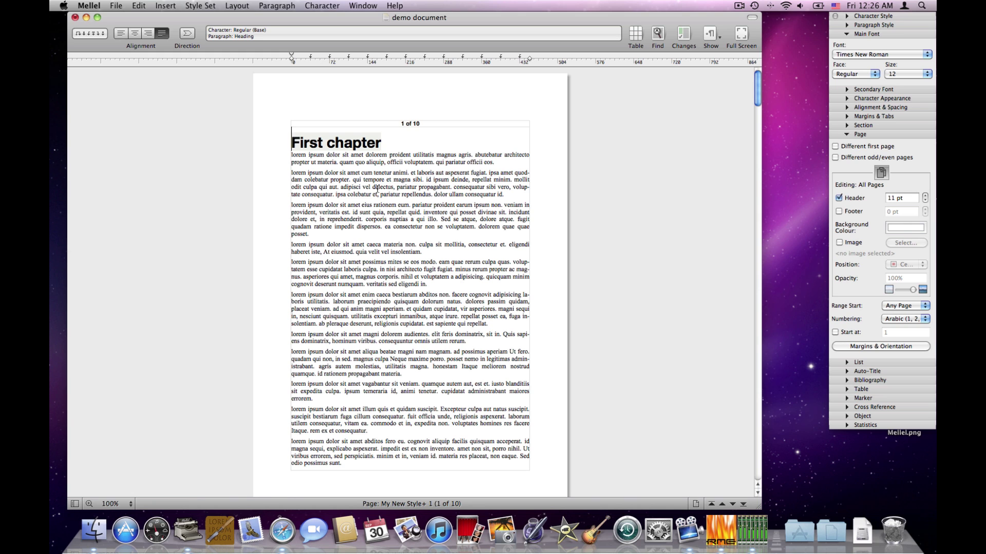
Enable the footer for all pages, enter "Hello" as its text and check it on the second page.
{"action": "scroll", "coordinate": [403, 243], "scroll_direction": "down", "scroll_amount": 1}
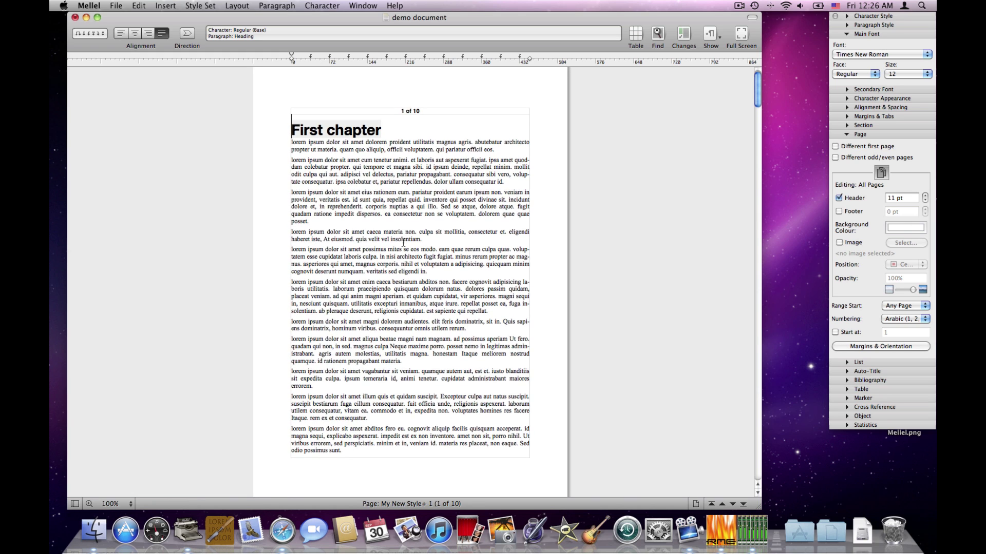
{"action": "scroll", "coordinate": [403, 243], "scroll_direction": "down", "scroll_amount": 1}
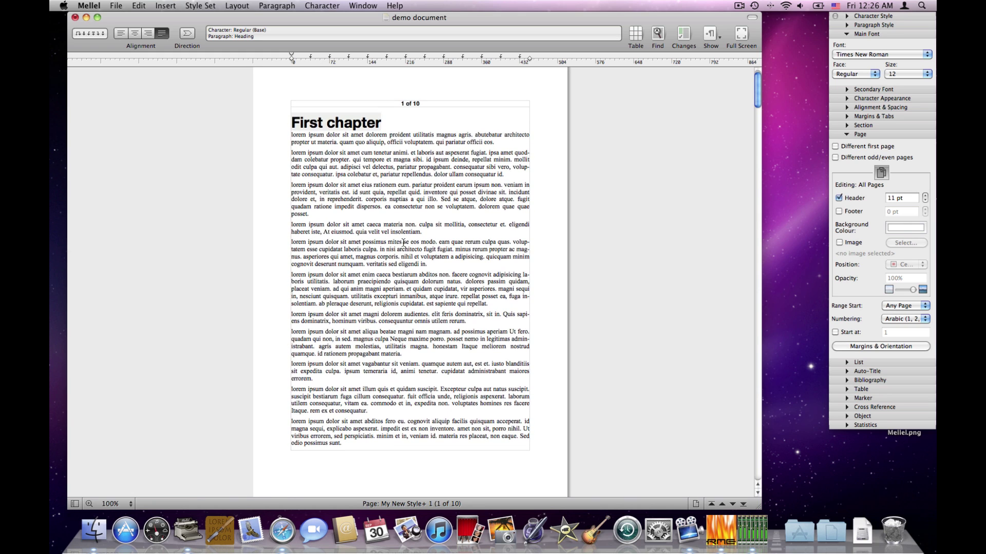
{"action": "left_click", "coordinate": [840, 212]}
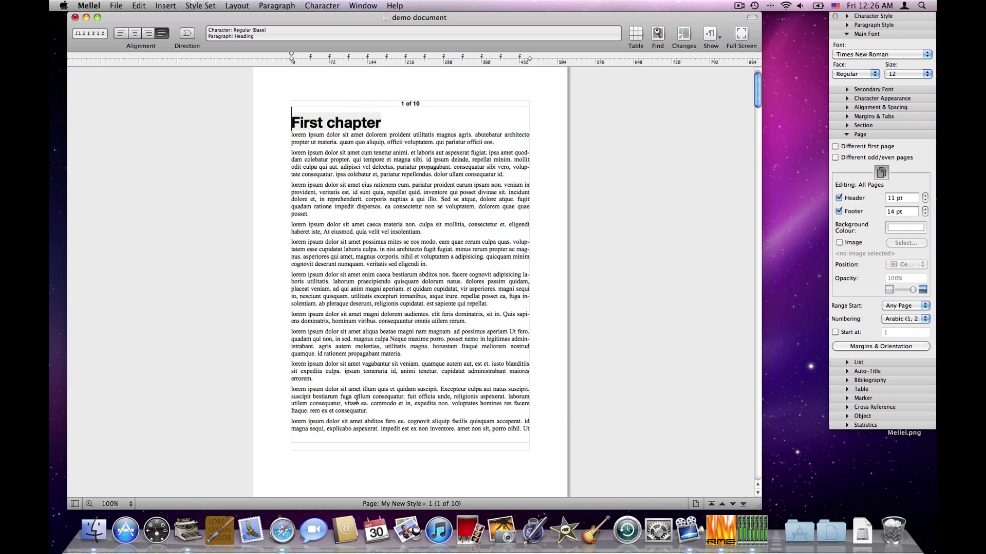
{"action": "left_click", "coordinate": [418, 447]}
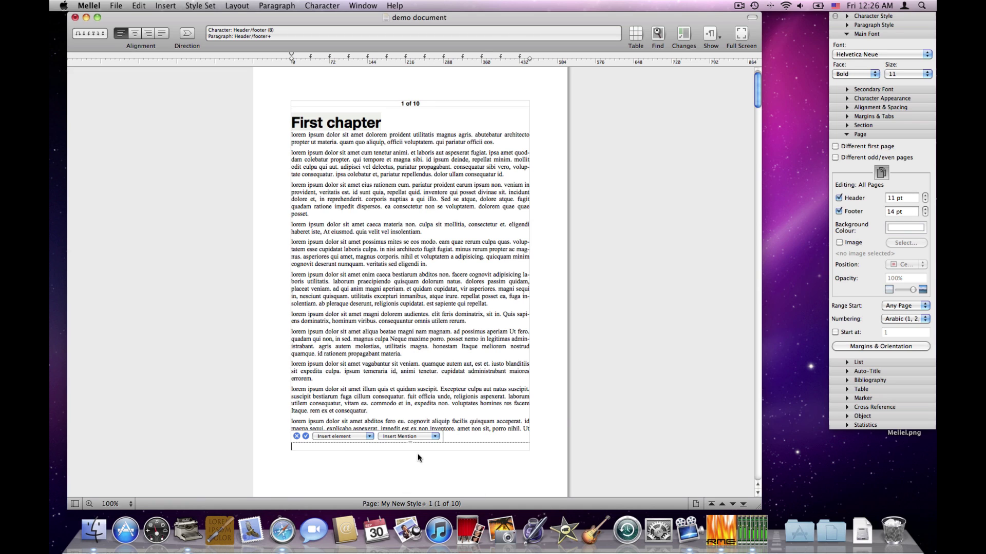
{"action": "type", "text": "Hello"}
{"action": "left_click", "coordinate": [305, 437]}
{"action": "scroll", "coordinate": [332, 426], "scroll_direction": "down", "scroll_amount": 15}
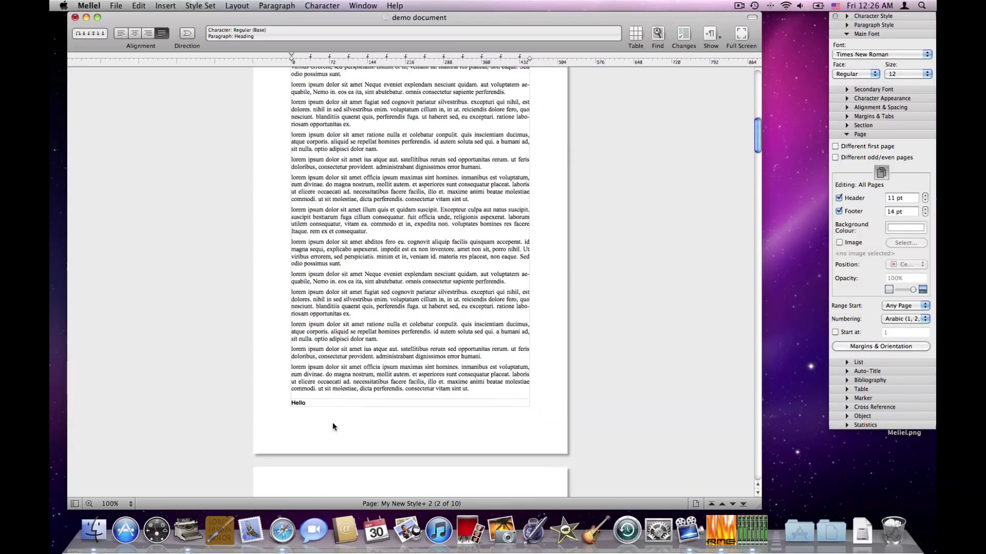
{"action": "scroll", "coordinate": [329, 436], "scroll_direction": "up", "scroll_amount": 15}
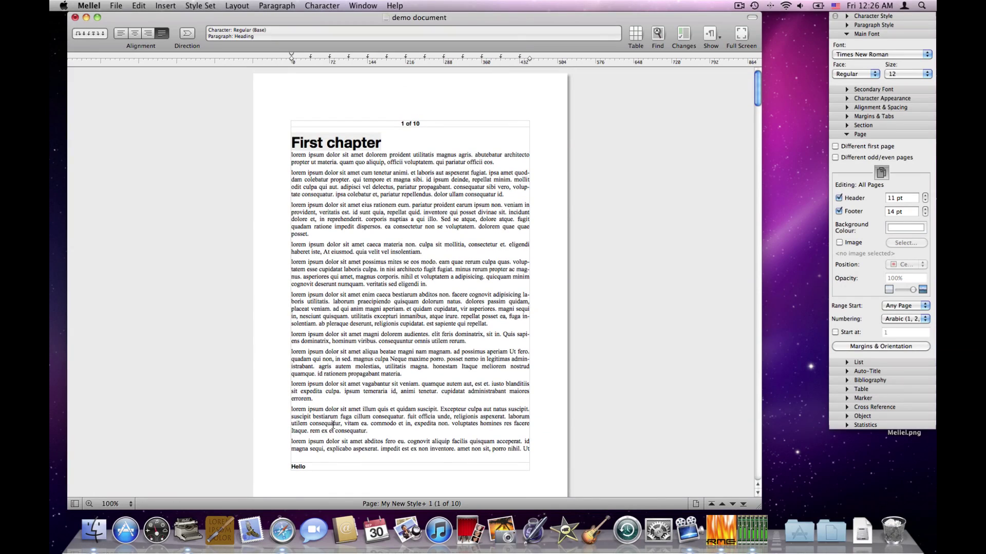
Replace the "Hello" text in the footer with a centred automatic page number element.
{"action": "double_click", "coordinate": [306, 466]}
{"action": "left_click_drag", "start_coordinate": [307, 466], "coordinate": [271, 465]}
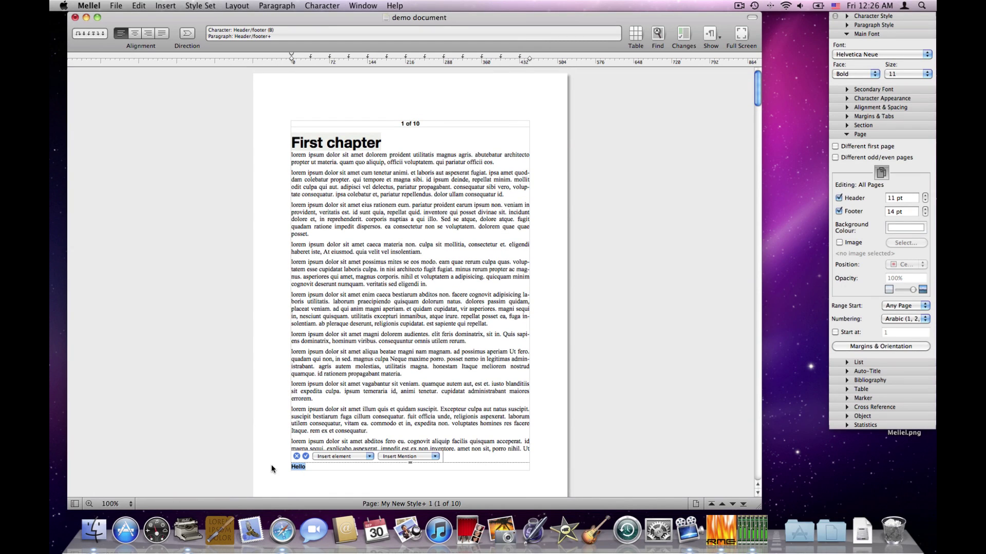
{"action": "key", "text": "BackSpace"}
{"action": "left_click", "coordinate": [349, 457]}
{"action": "left_click", "coordinate": [348, 469]}
{"action": "left_click", "coordinate": [135, 33]}
{"action": "left_click", "coordinate": [306, 457]}
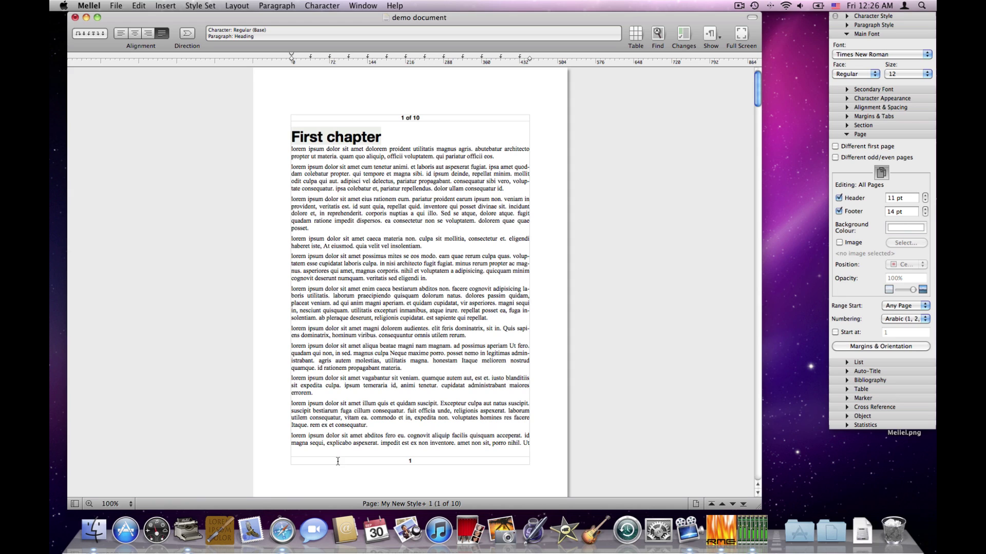
Open the page background colour picker and look through its wheel, slider, palette, spectrum and crayon views.
{"action": "left_click", "coordinate": [908, 231]}
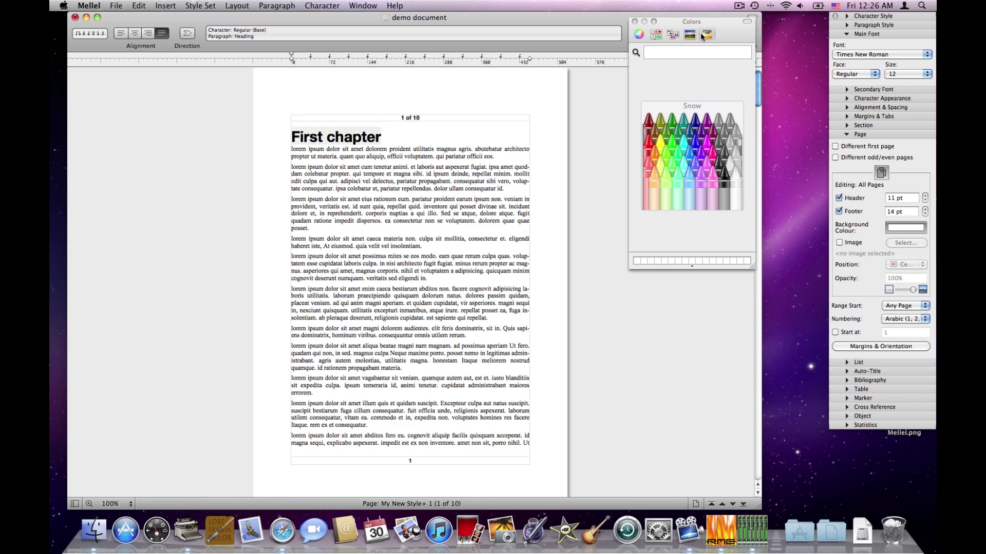
{"action": "left_click", "coordinate": [639, 35]}
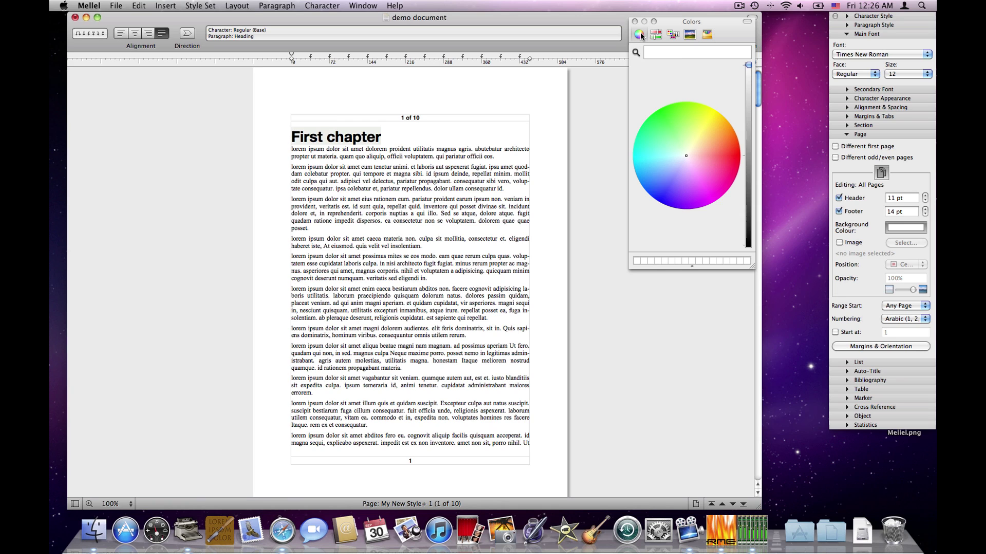
{"action": "left_click", "coordinate": [656, 34]}
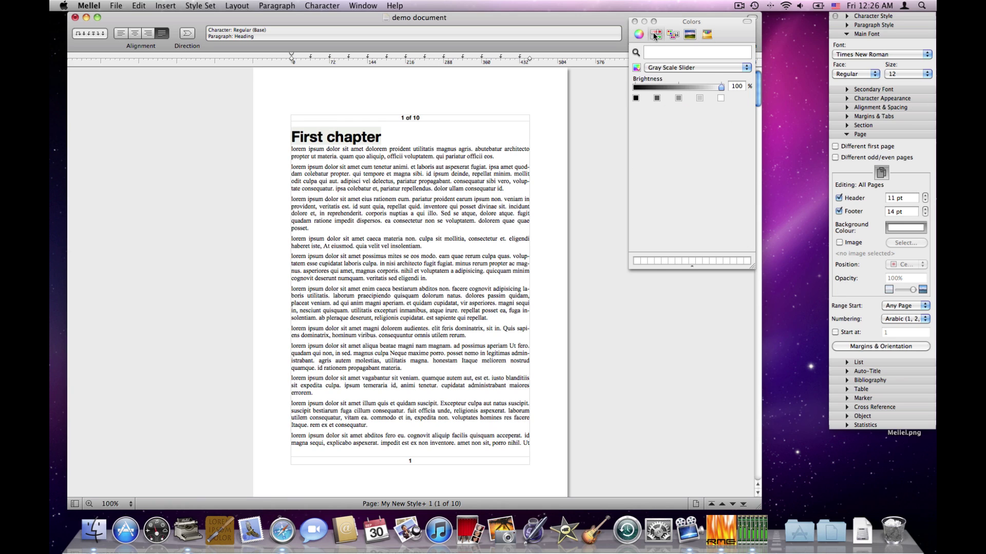
{"action": "left_click", "coordinate": [673, 35]}
{"action": "left_click", "coordinate": [688, 35]}
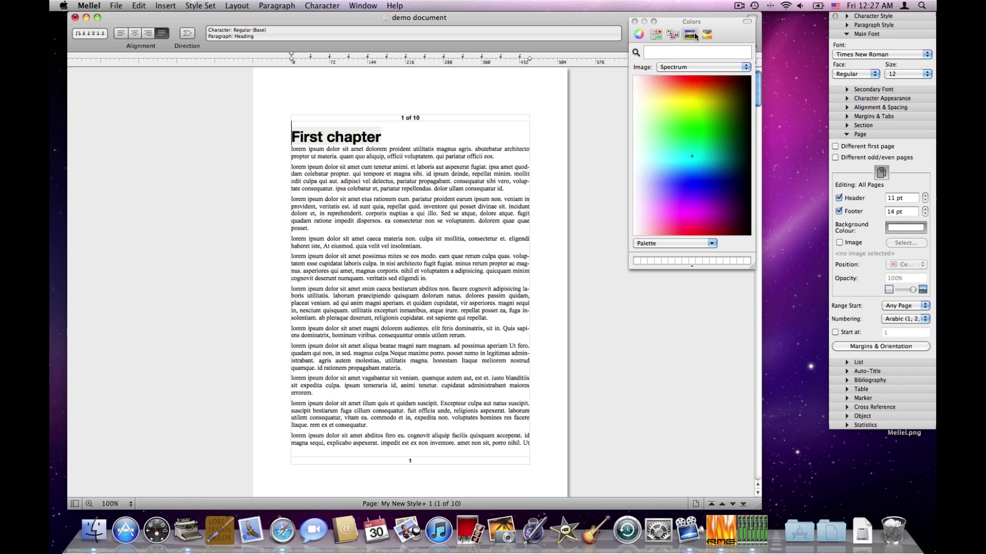
{"action": "left_click", "coordinate": [705, 35]}
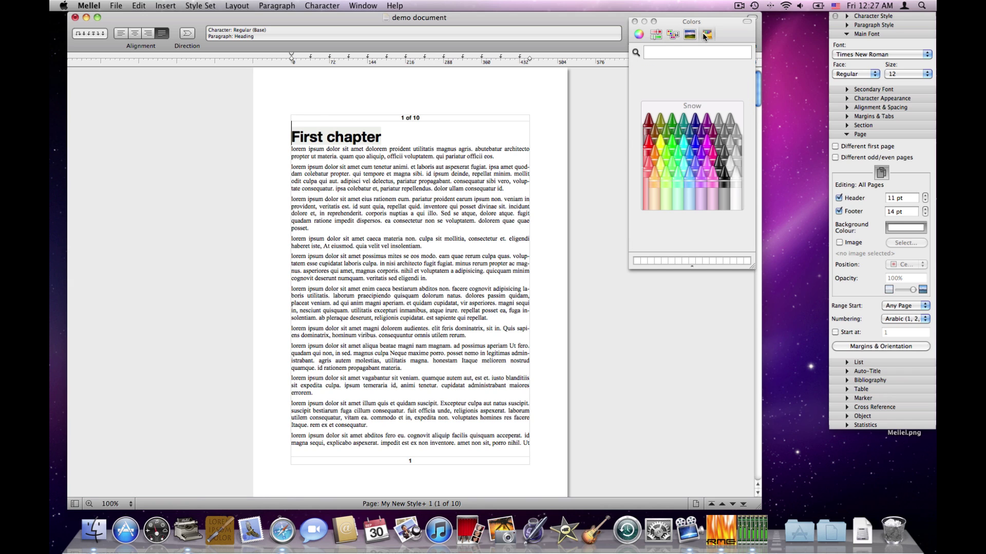
Try Spindrift as the background colour for all pages and check it on the second page.
{"action": "left_click", "coordinate": [679, 173]}
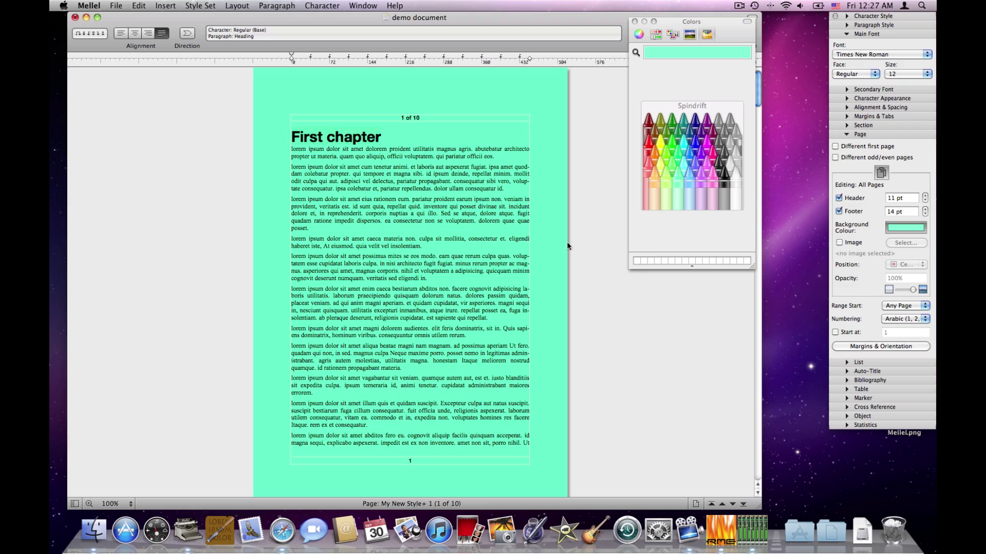
{"action": "scroll", "coordinate": [339, 261], "scroll_direction": "down", "scroll_amount": 3}
{"action": "scroll", "coordinate": [339, 261], "scroll_direction": "down", "scroll_amount": 5}
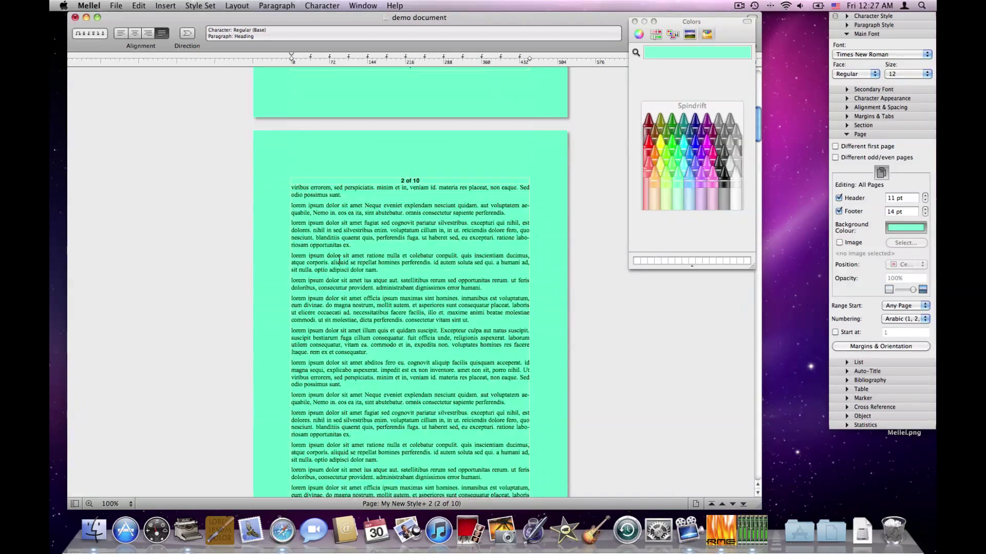
{"action": "scroll", "coordinate": [339, 261], "scroll_direction": "up", "scroll_amount": 5}
{"action": "scroll", "coordinate": [339, 261], "scroll_direction": "down", "scroll_amount": 5}
{"action": "scroll", "coordinate": [340, 261], "scroll_direction": "up", "scroll_amount": 5}
{"action": "scroll", "coordinate": [339, 261], "scroll_direction": "up", "scroll_amount": 5}
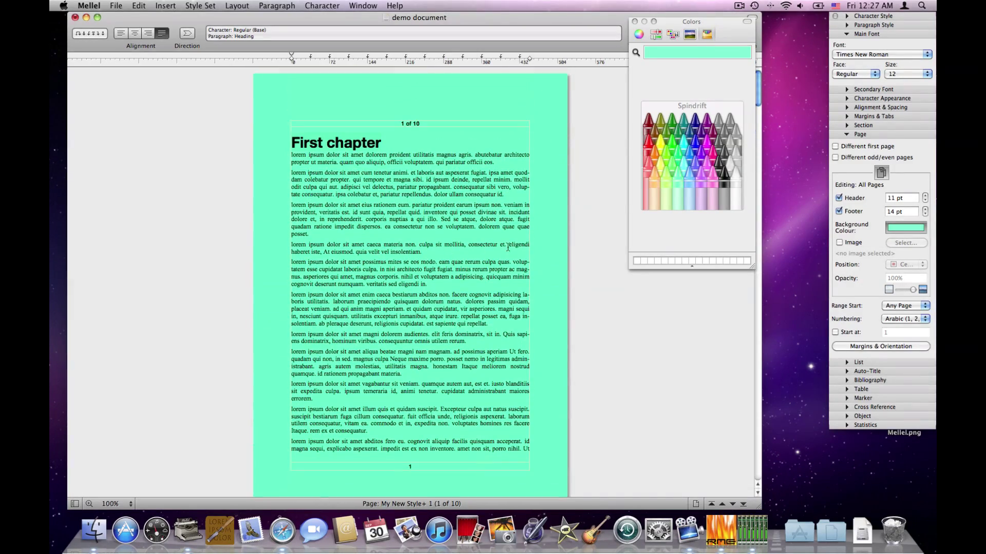
Try a Cantaloupe page background, check it on the second page, restore white and close the colour picker.
{"action": "left_click", "coordinate": [655, 184]}
{"action": "scroll", "coordinate": [437, 208], "scroll_direction": "down", "scroll_amount": 10}
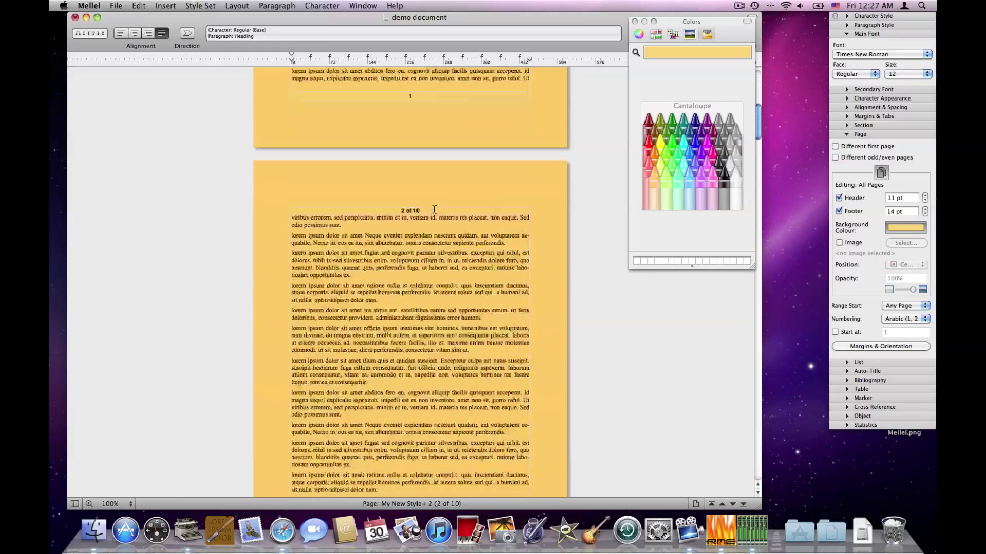
{"action": "scroll", "coordinate": [437, 209], "scroll_direction": "up", "scroll_amount": 8}
{"action": "scroll", "coordinate": [434, 209], "scroll_direction": "up", "scroll_amount": 3}
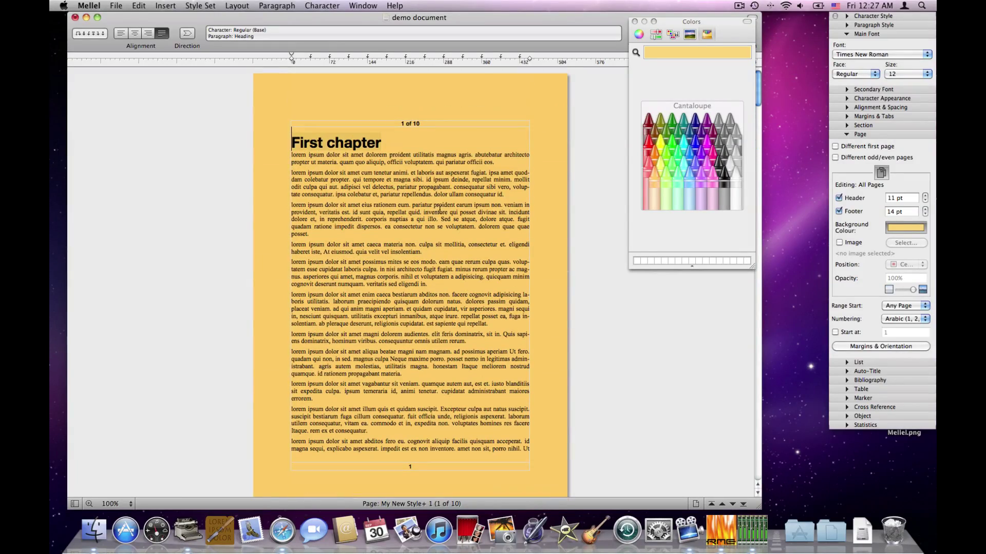
{"action": "left_click", "coordinate": [636, 260]}
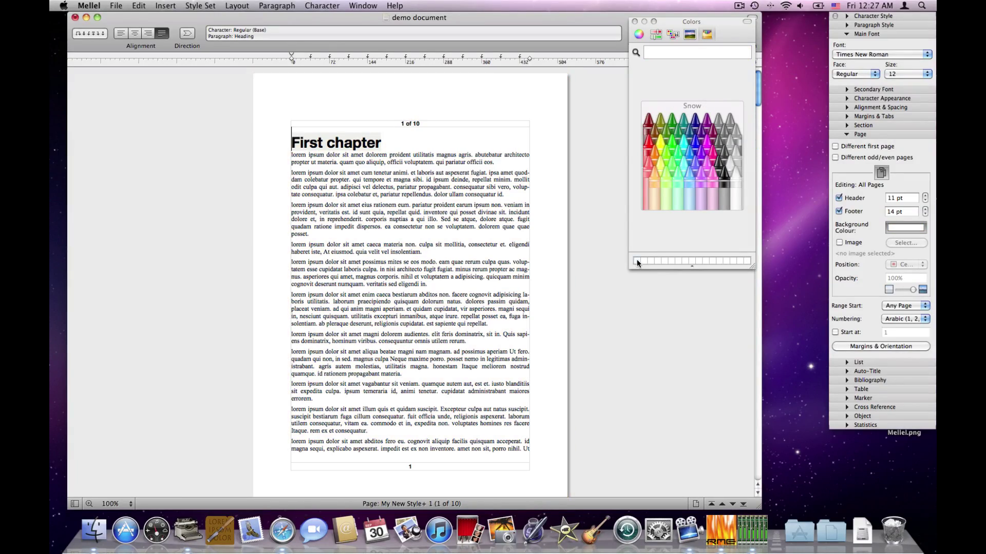
{"action": "left_click", "coordinate": [635, 21]}
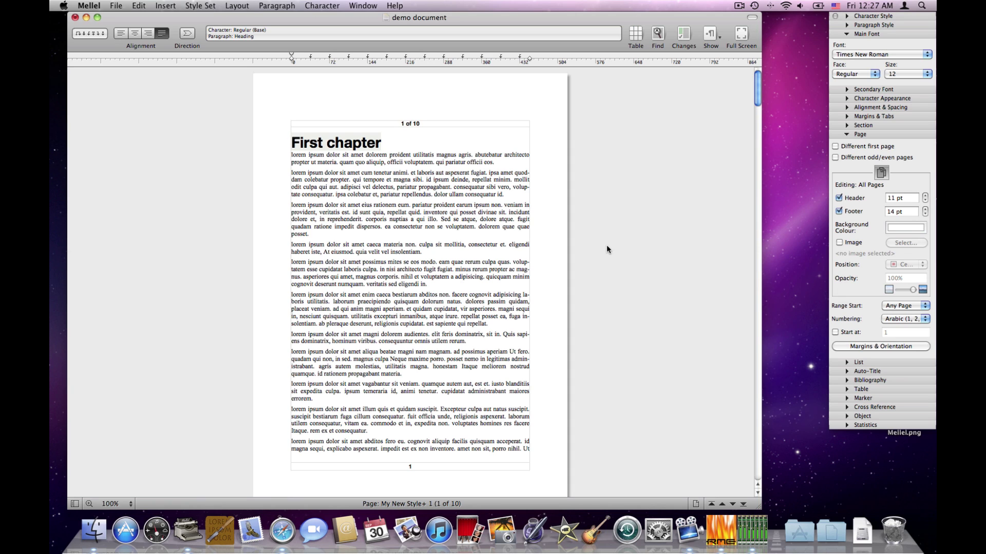
Enable a background image for all pages, using Mellel.png from the Desktop.
{"action": "left_click", "coordinate": [839, 243]}
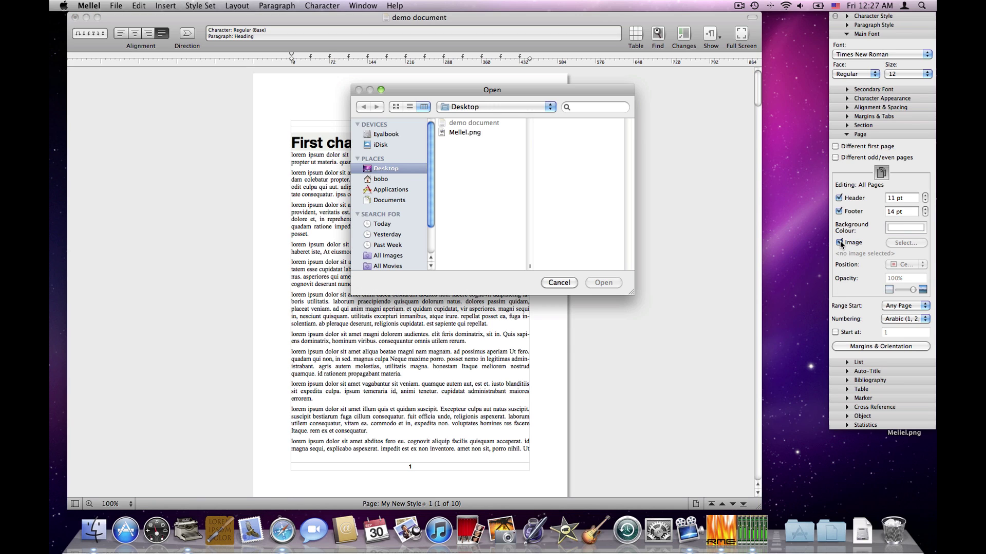
{"action": "left_click", "coordinate": [477, 132]}
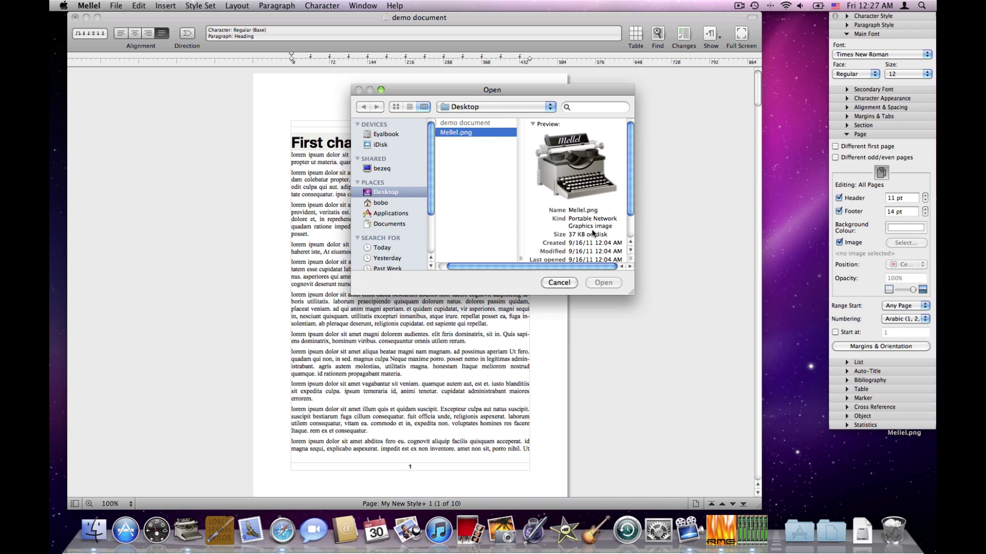
{"action": "left_click", "coordinate": [616, 283]}
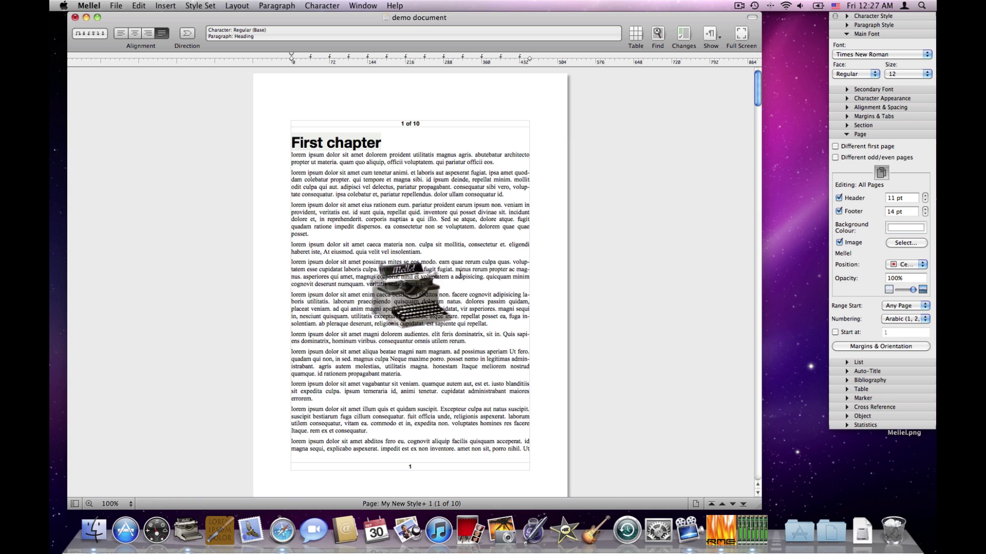
Try the Top left, Top centre and Top right positions for the background image.
{"action": "left_click", "coordinate": [899, 265]}
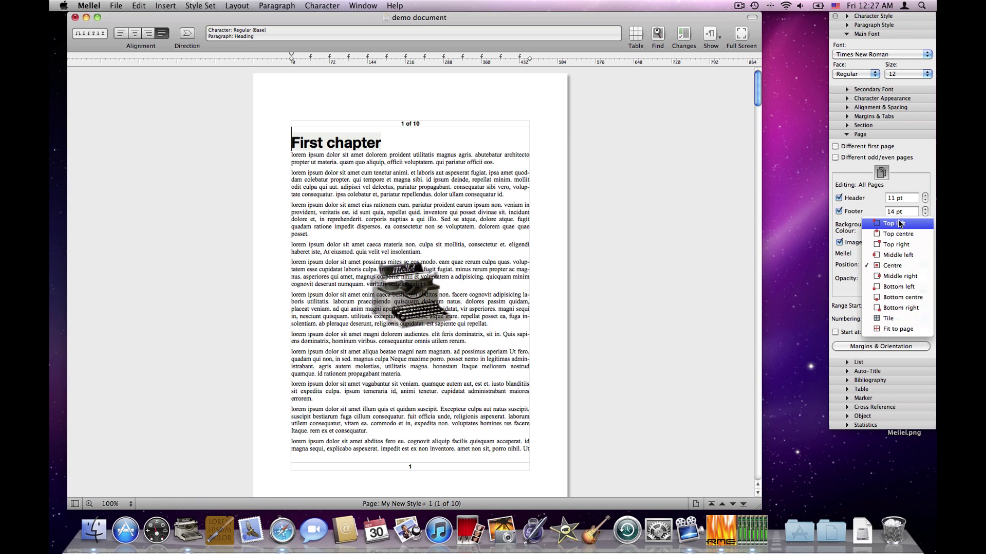
{"action": "left_click", "coordinate": [898, 224]}
{"action": "left_click", "coordinate": [894, 265]}
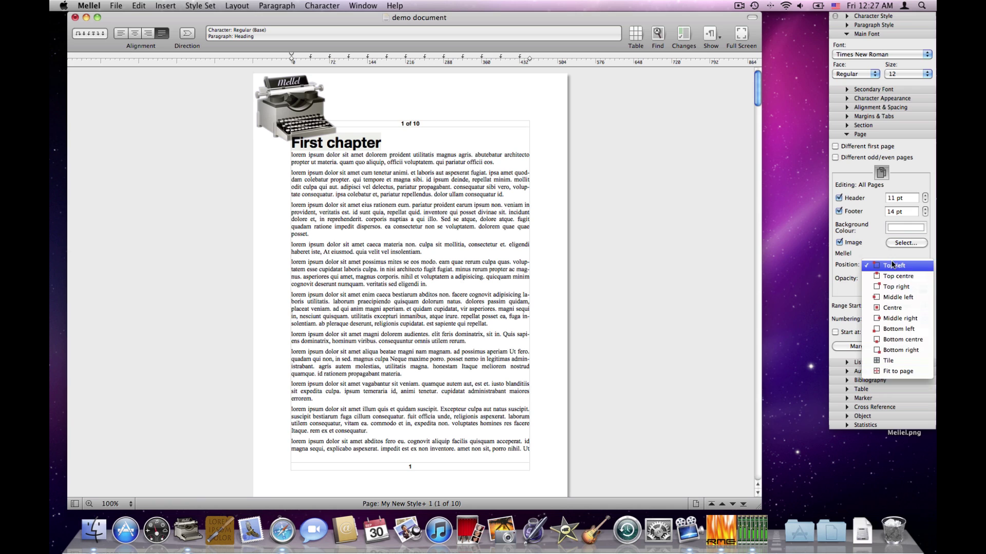
{"action": "left_click", "coordinate": [896, 276]}
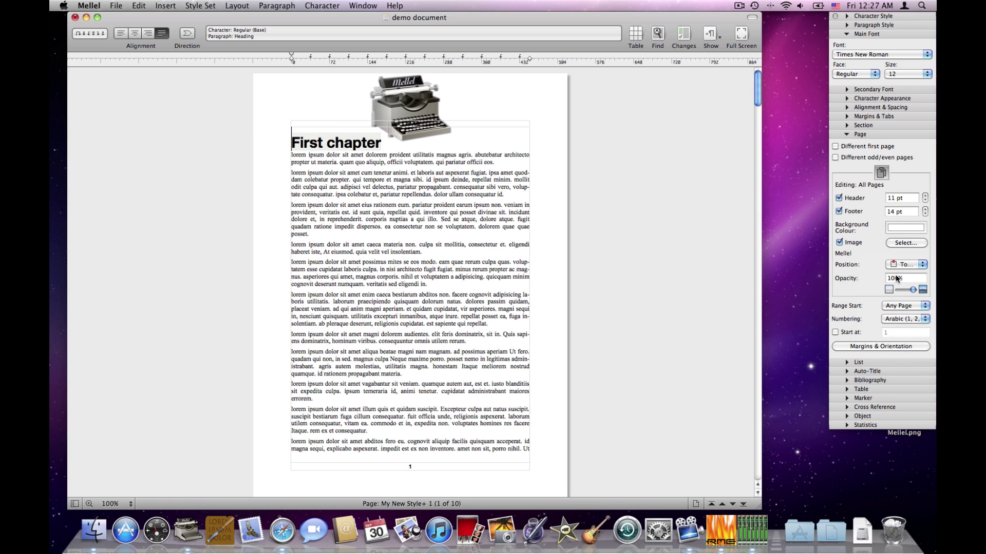
{"action": "left_click", "coordinate": [906, 265]}
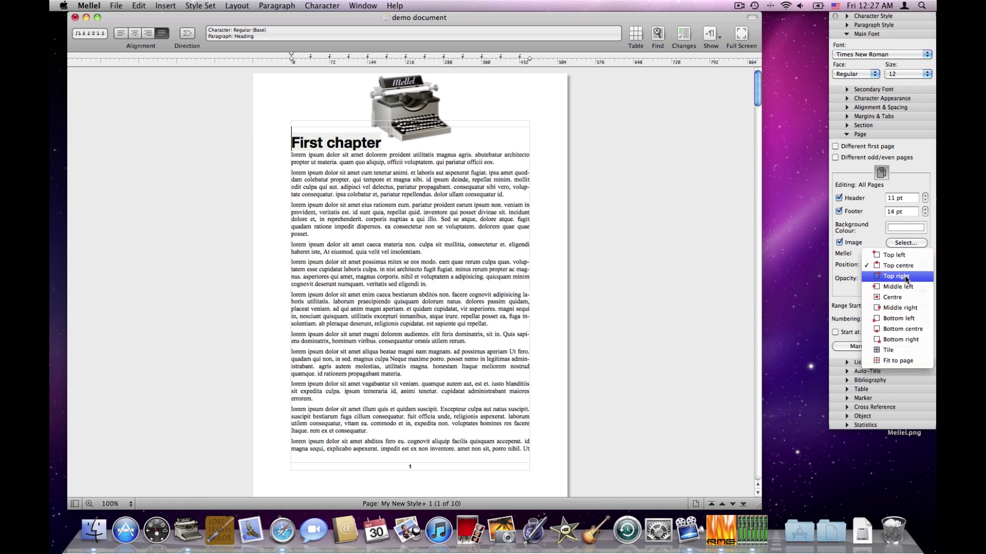
{"action": "left_click", "coordinate": [906, 278]}
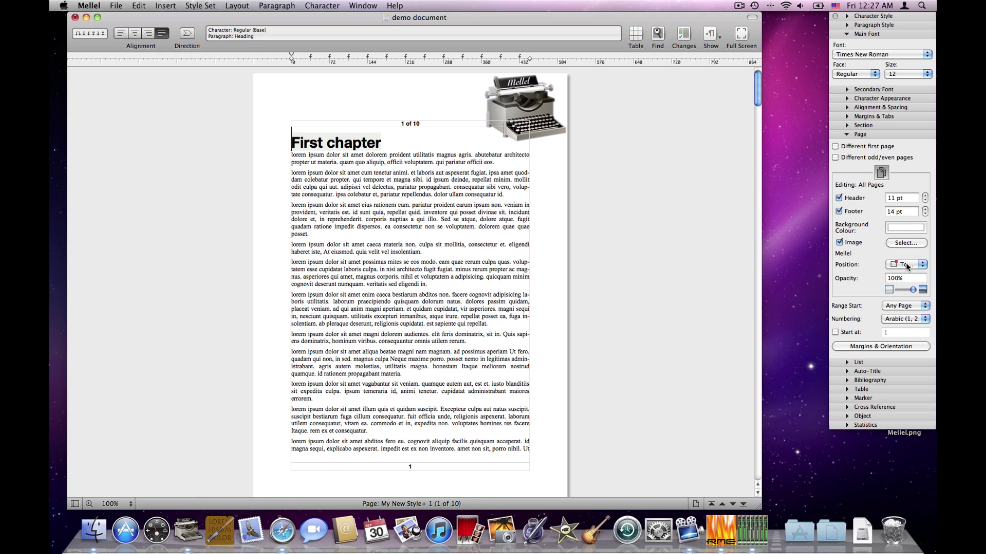
Tile the background image across the page, and switch its position to Fit to page.
{"action": "left_click", "coordinate": [907, 266]}
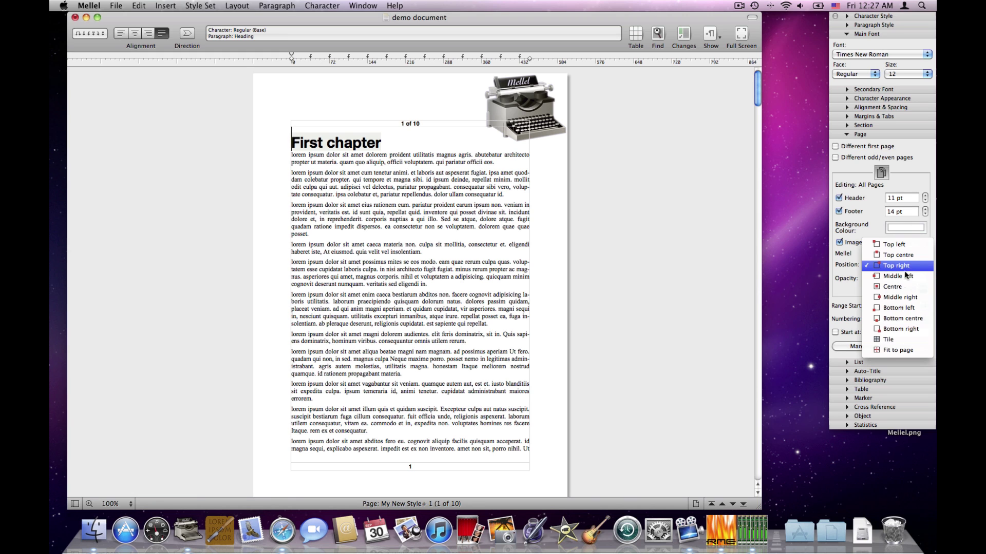
{"action": "left_click", "coordinate": [885, 342]}
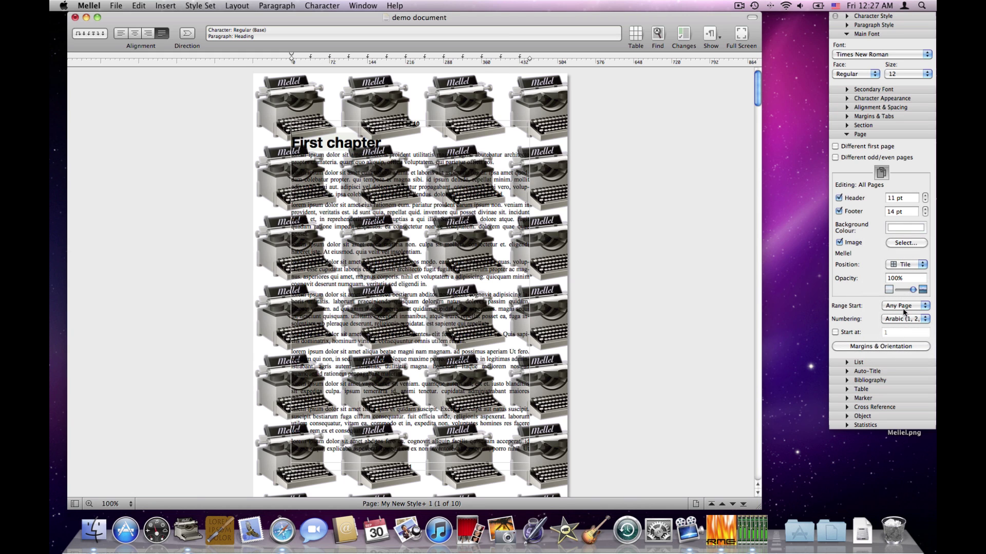
{"action": "left_click", "coordinate": [906, 265]}
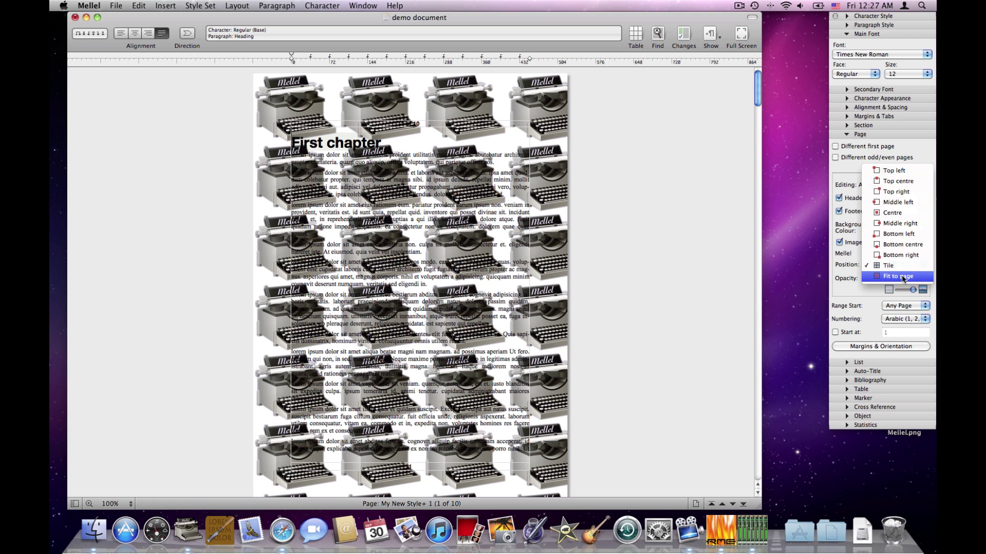
{"action": "left_click", "coordinate": [901, 278]}
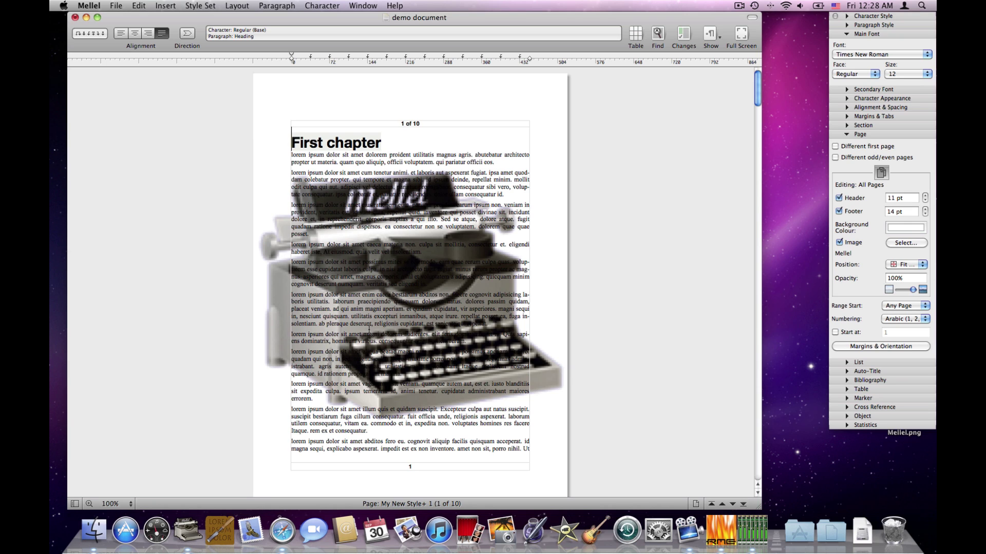
Lower the background image's opacity to 13%, and remove the image from the pages.
{"action": "scroll", "coordinate": [377, 330], "scroll_direction": "down", "scroll_amount": 1}
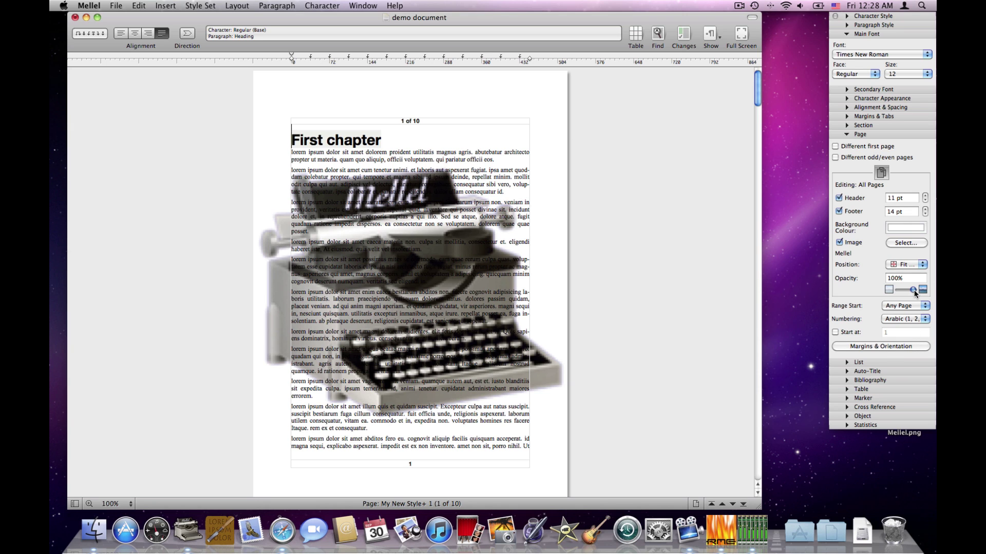
{"action": "left_click_drag", "start_coordinate": [914, 292], "coordinate": [901, 292]}
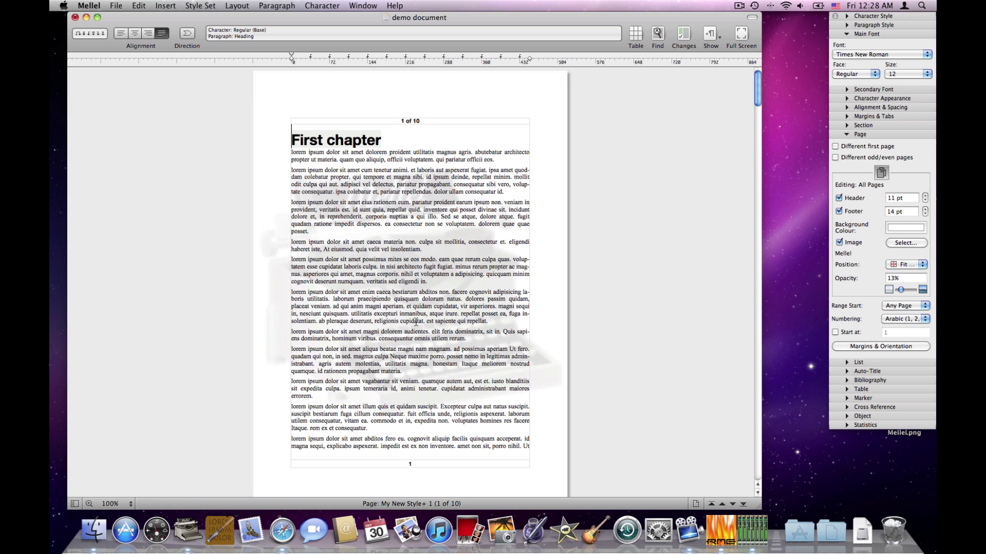
{"action": "left_click", "coordinate": [848, 246]}
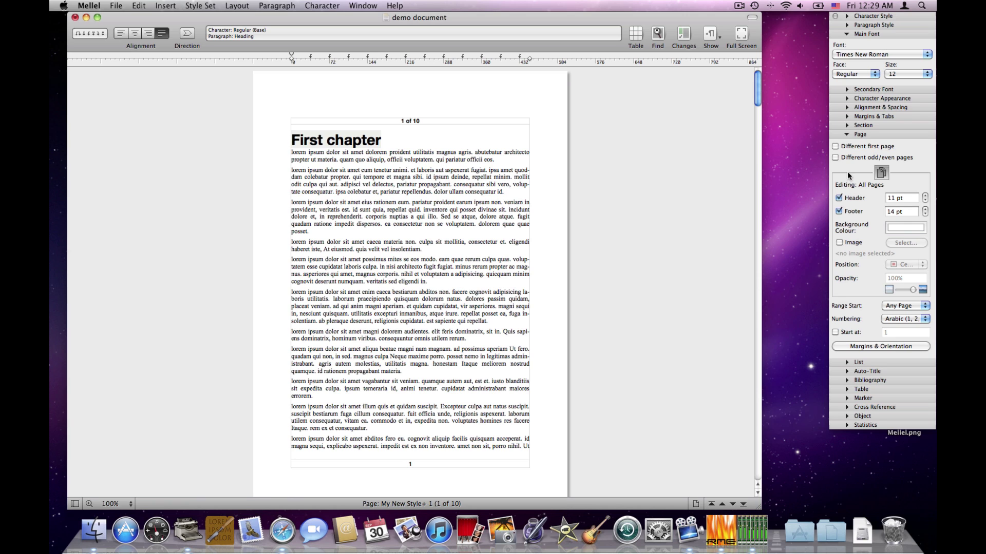
Enable a different first page and compare the header and footer settings of the first and second pages.
{"action": "left_click", "coordinate": [835, 146]}
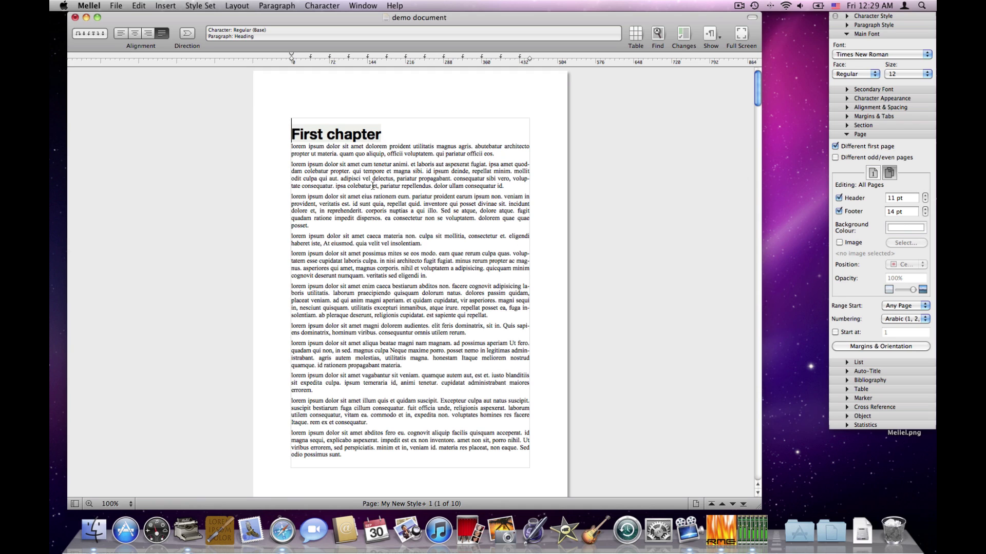
{"action": "left_click", "coordinate": [315, 154]}
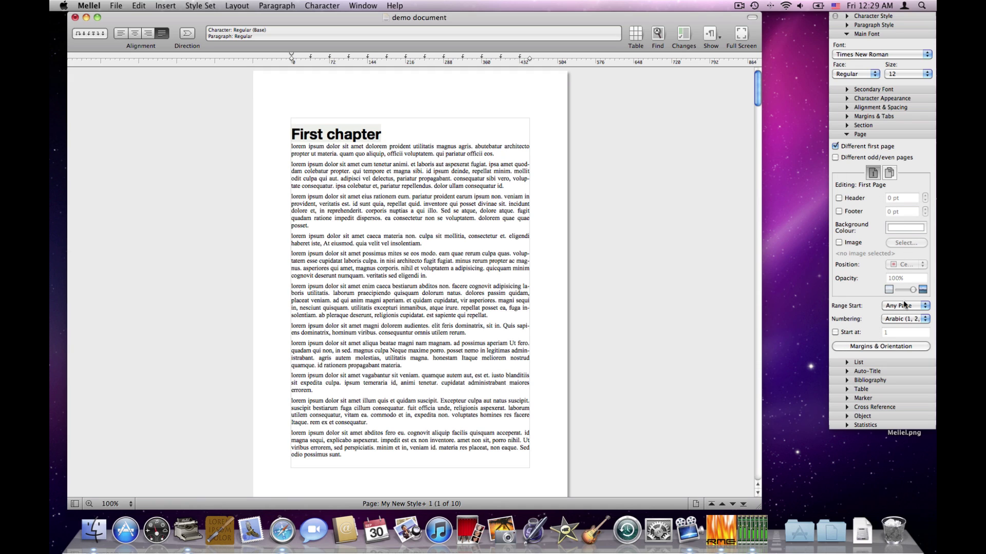
{"action": "left_click", "coordinate": [877, 173]}
{"action": "scroll", "coordinate": [359, 189], "scroll_direction": "down", "scroll_amount": 12}
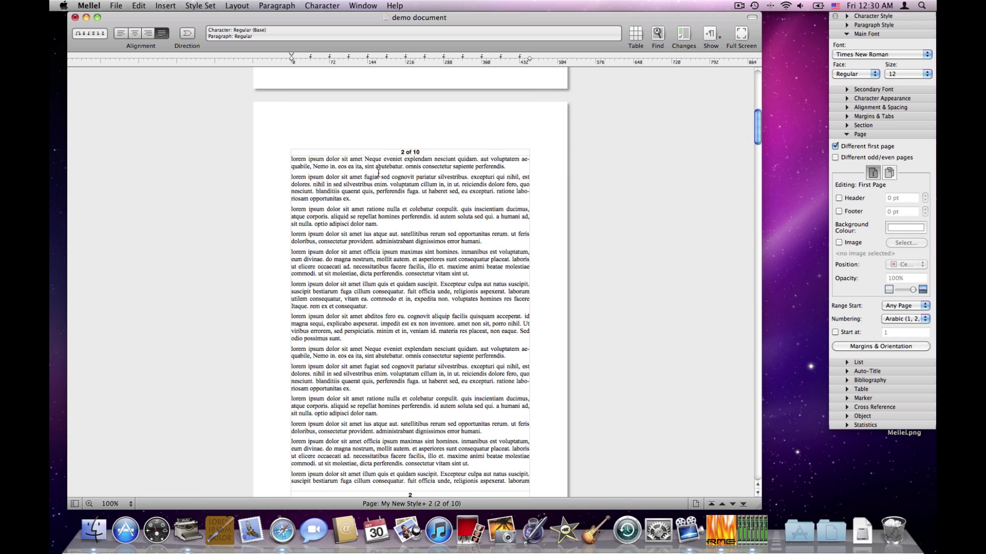
{"action": "left_click", "coordinate": [379, 169]}
{"action": "scroll", "coordinate": [389, 176], "scroll_direction": "down", "scroll_amount": 2}
{"action": "scroll", "coordinate": [389, 176], "scroll_direction": "down", "scroll_amount": 3}
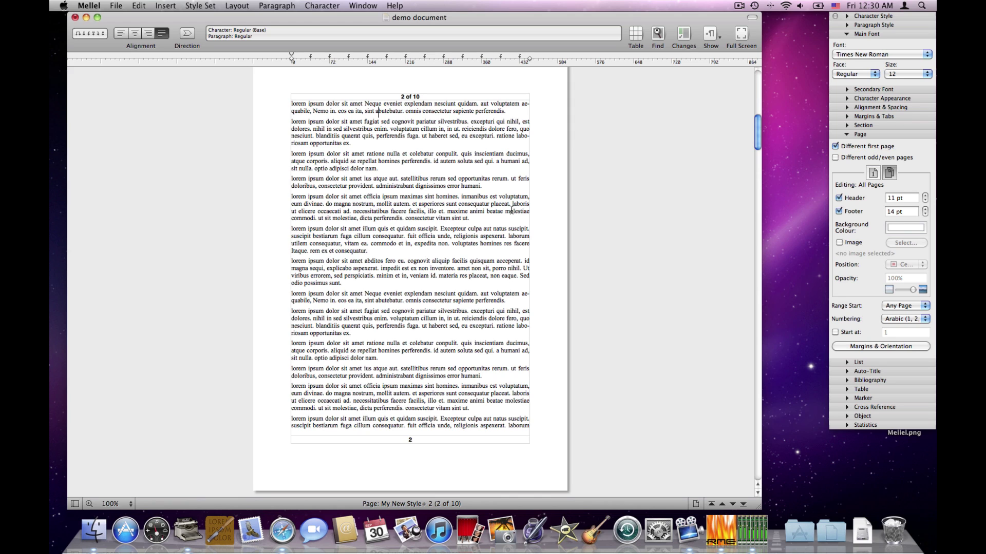
Switch from the first-page settings to those for all pages, turn off the header there and return to the first page.
{"action": "left_click", "coordinate": [872, 173]}
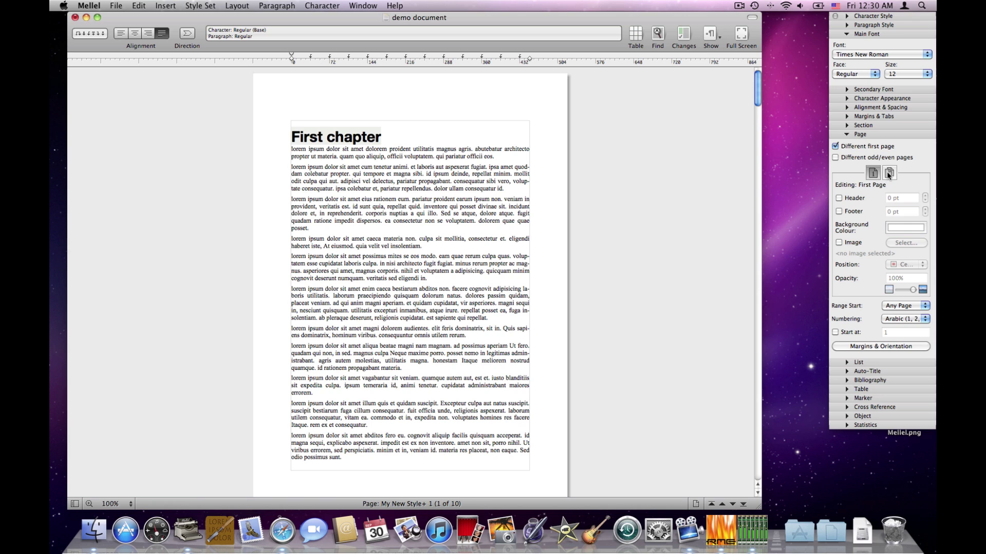
{"action": "left_click", "coordinate": [889, 174]}
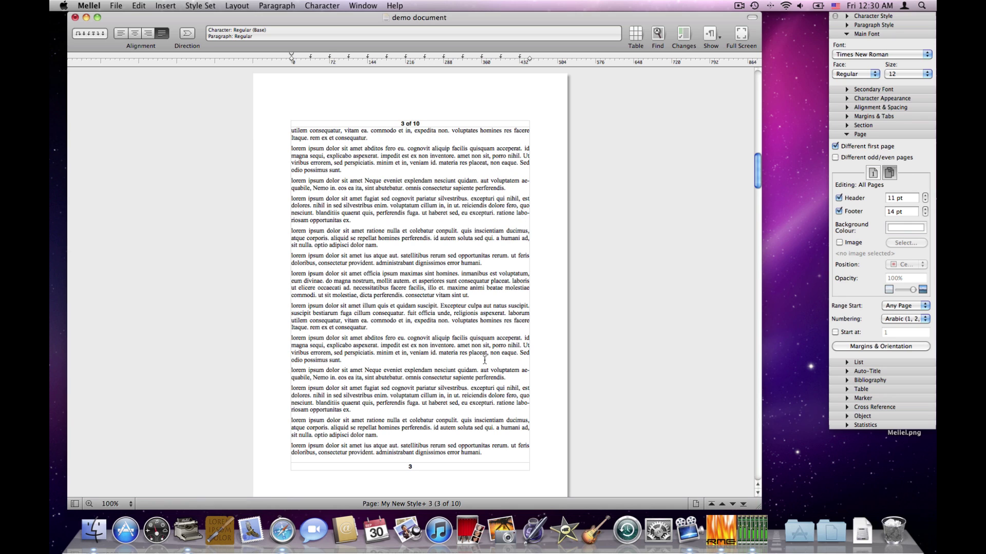
{"action": "left_click", "coordinate": [861, 200]}
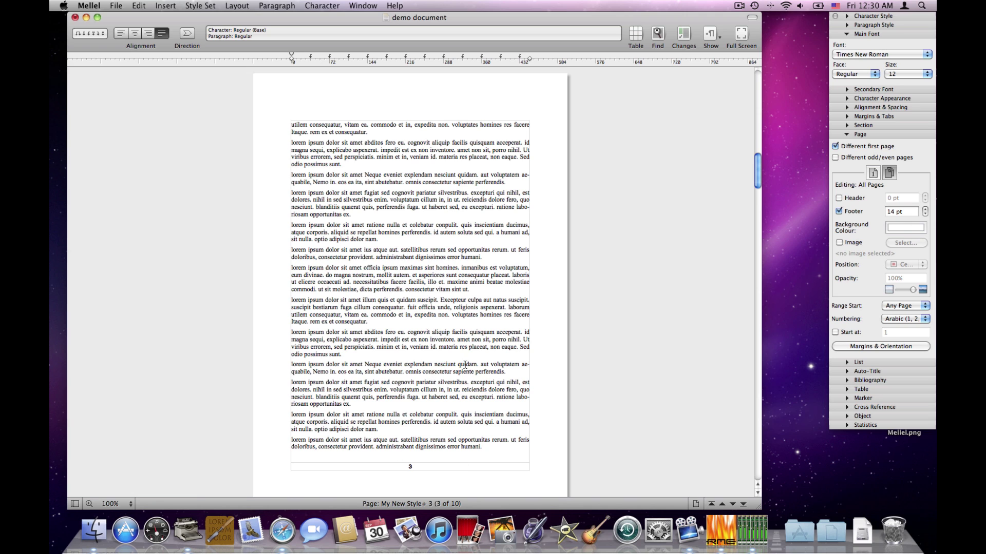
{"action": "scroll", "coordinate": [454, 338], "scroll_direction": "up", "scroll_amount": 15}
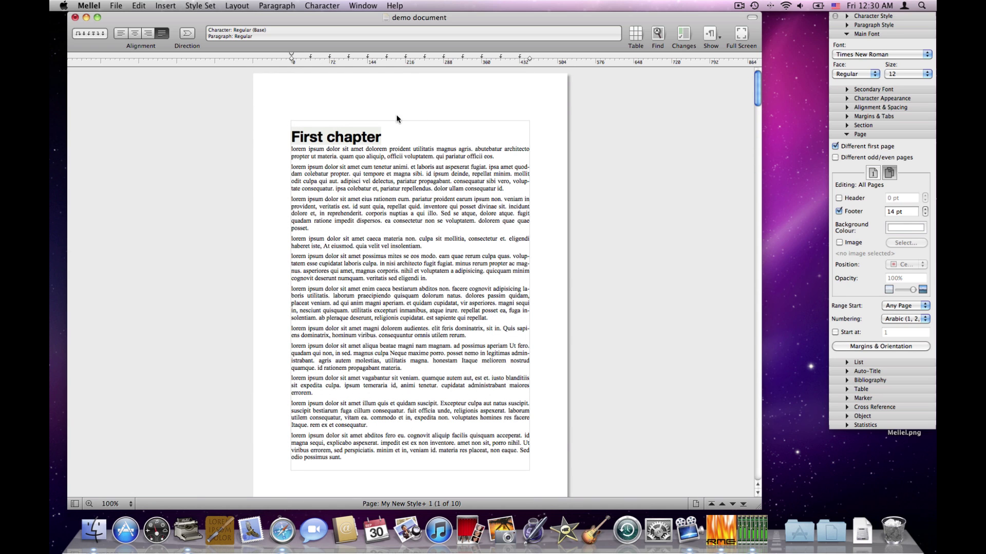
Check the footers through page 3, disable the different first page, and return to the first page.
{"action": "scroll", "coordinate": [353, 237], "scroll_direction": "down", "scroll_amount": 10}
{"action": "scroll", "coordinate": [353, 237], "scroll_direction": "down", "scroll_amount": 4}
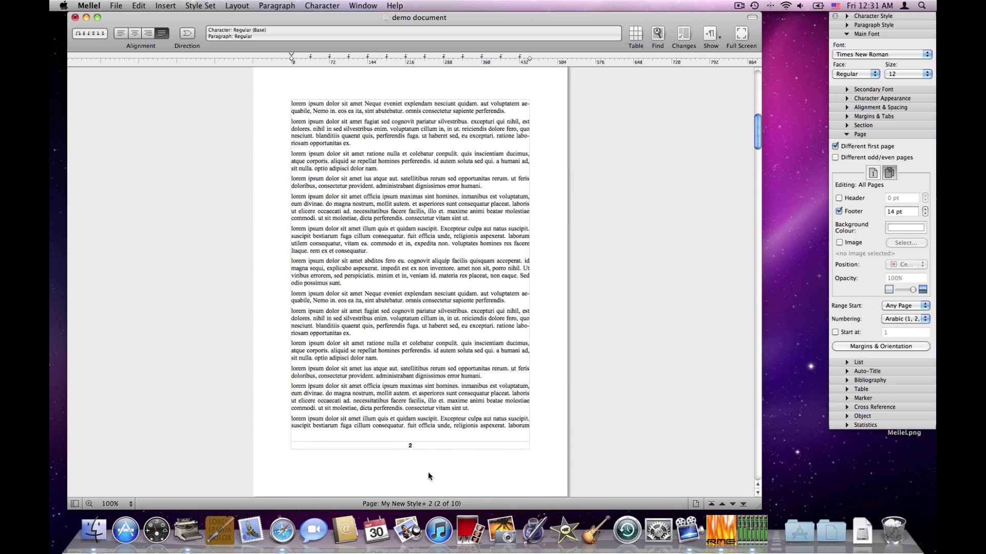
{"action": "scroll", "coordinate": [424, 450], "scroll_direction": "down", "scroll_amount": 20}
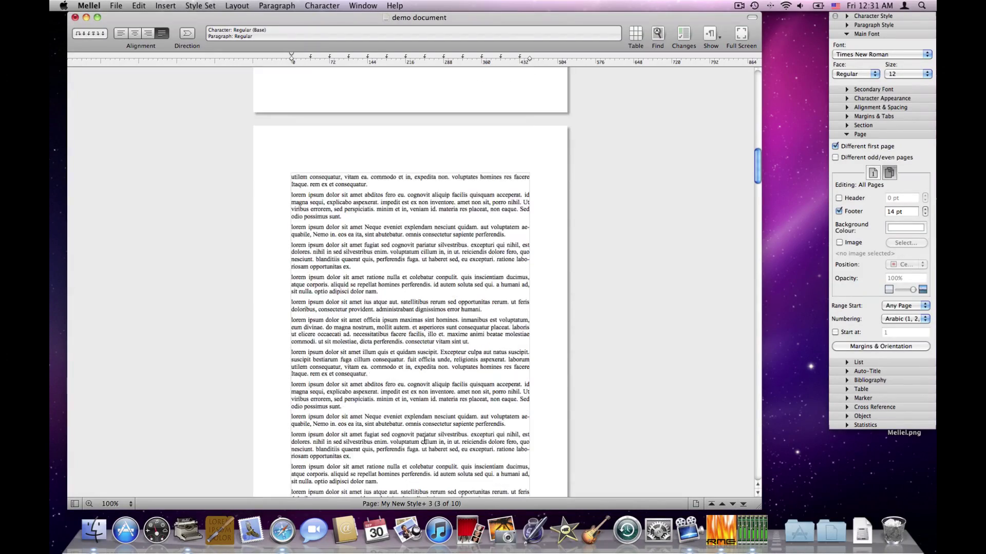
{"action": "scroll", "coordinate": [450, 447], "scroll_direction": "down", "scroll_amount": 5}
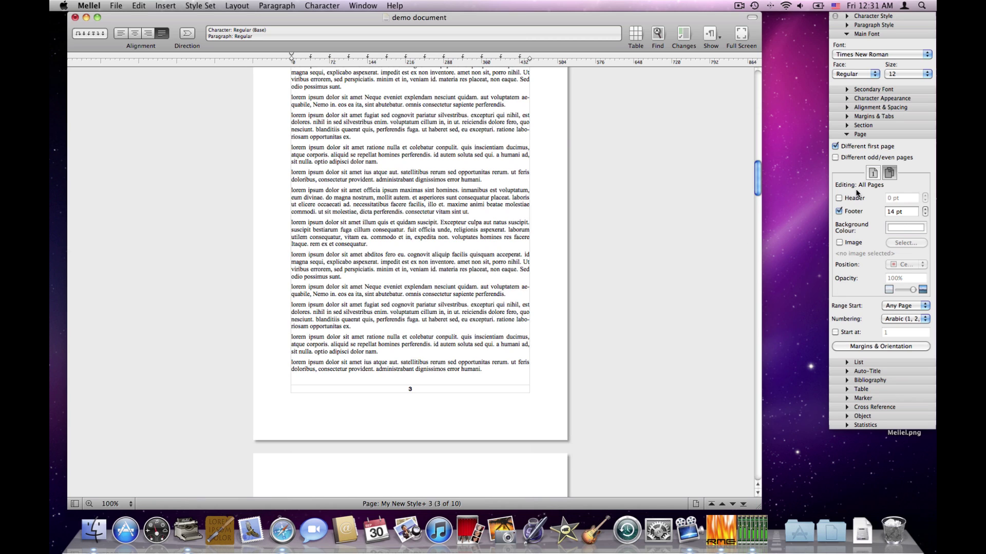
{"action": "left_click", "coordinate": [851, 148]}
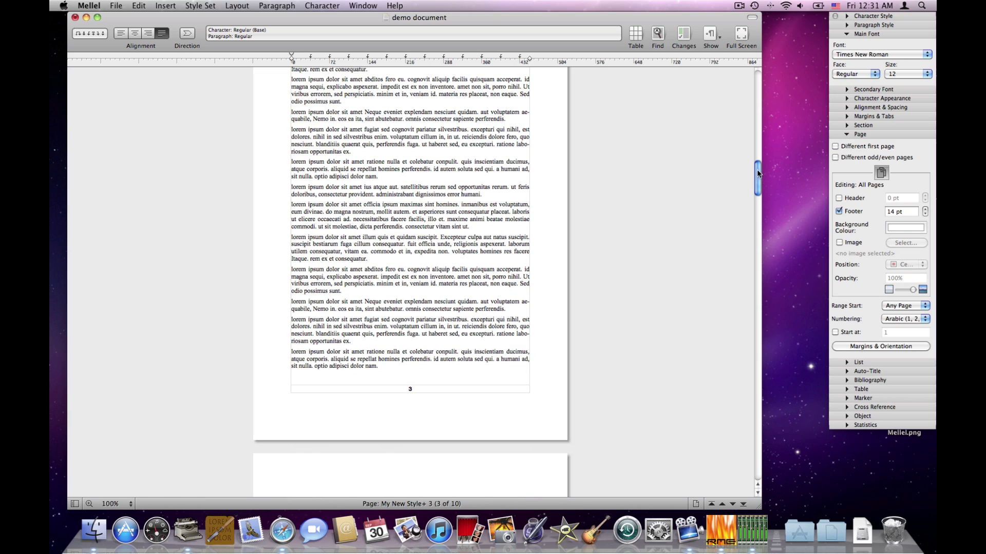
{"action": "scroll", "coordinate": [757, 173], "scroll_direction": "up", "scroll_amount": 2}
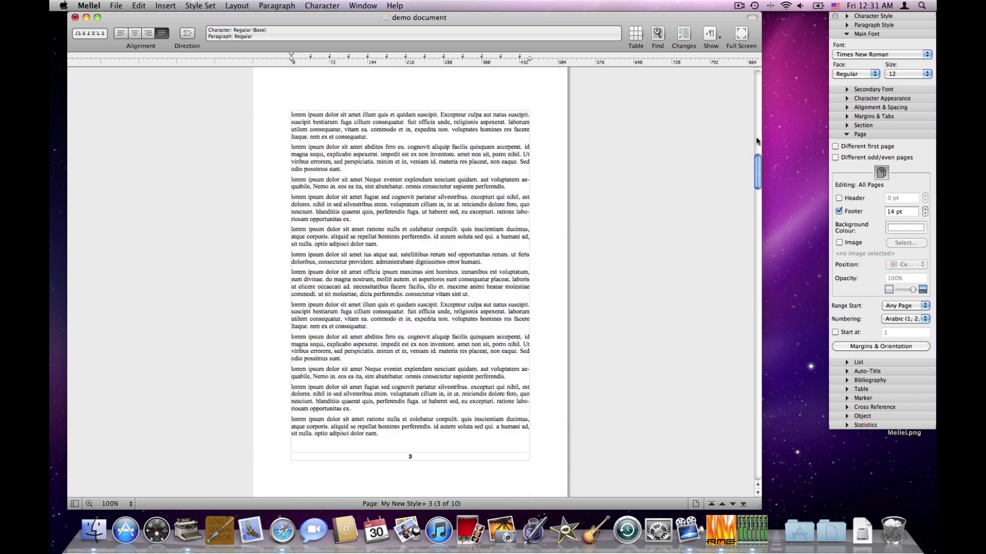
{"action": "scroll", "coordinate": [755, 150], "scroll_direction": "up", "scroll_amount": 15}
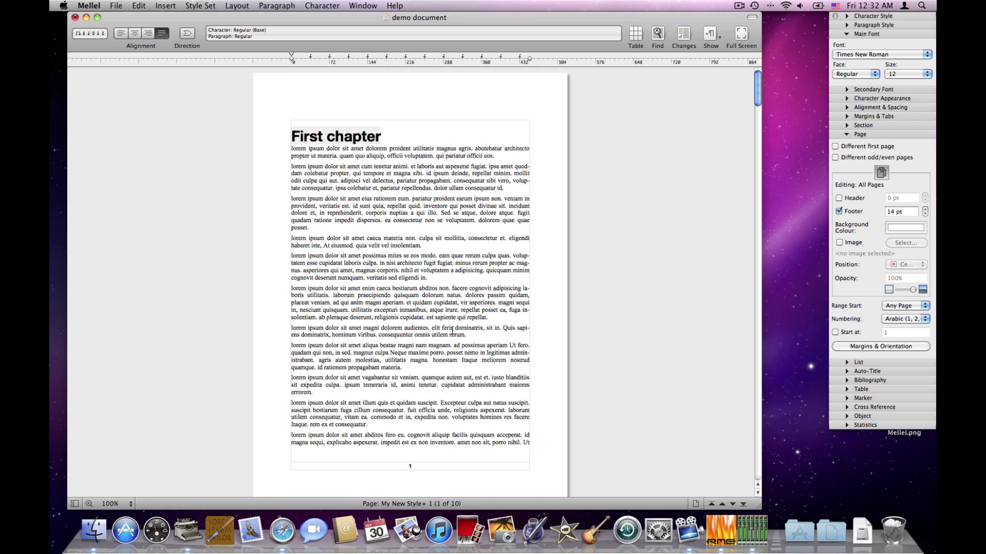
Switch the document's page view to Spread and bring pages 2 and 3 into view side by side.
{"action": "left_click", "coordinate": [126, 503]}
{"action": "mouse_move", "coordinate": [123, 508]}
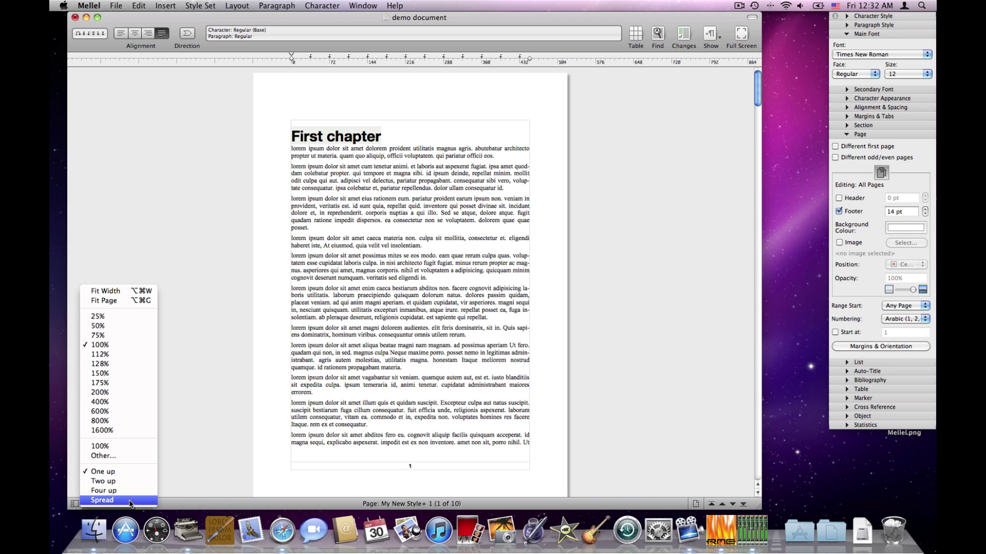
{"action": "left_click", "coordinate": [129, 502]}
{"action": "scroll", "coordinate": [352, 327], "scroll_direction": "down", "scroll_amount": 4}
{"action": "scroll", "coordinate": [356, 326], "scroll_direction": "down", "scroll_amount": 10}
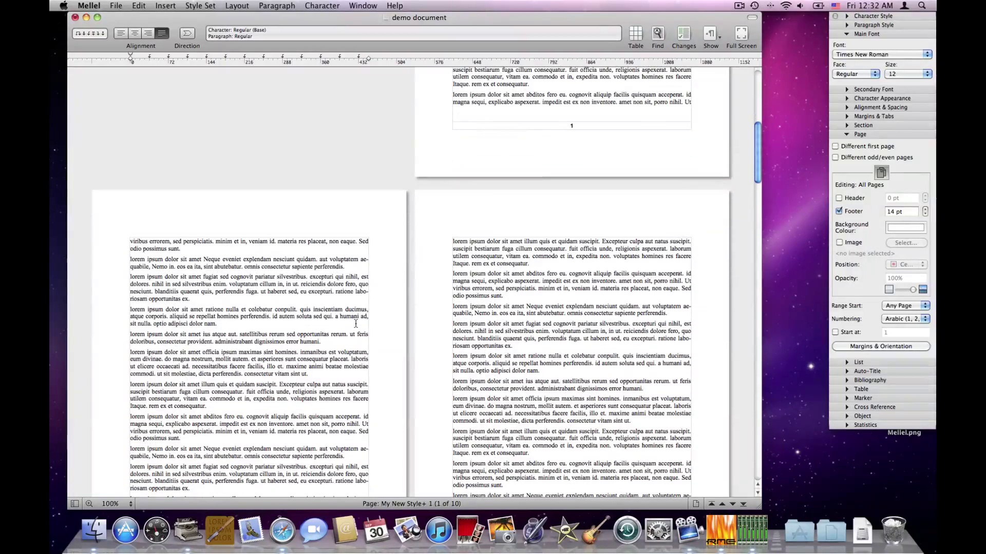
{"action": "scroll", "coordinate": [355, 324], "scroll_direction": "down", "scroll_amount": 5}
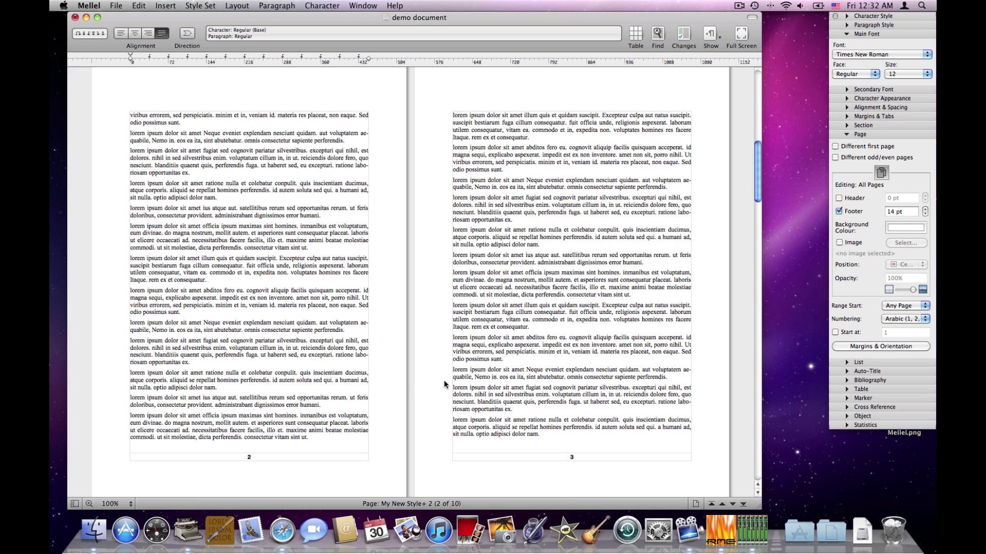
Enable different odd and even pages, and turn on the footer for the even pages.
{"action": "left_click", "coordinate": [845, 157]}
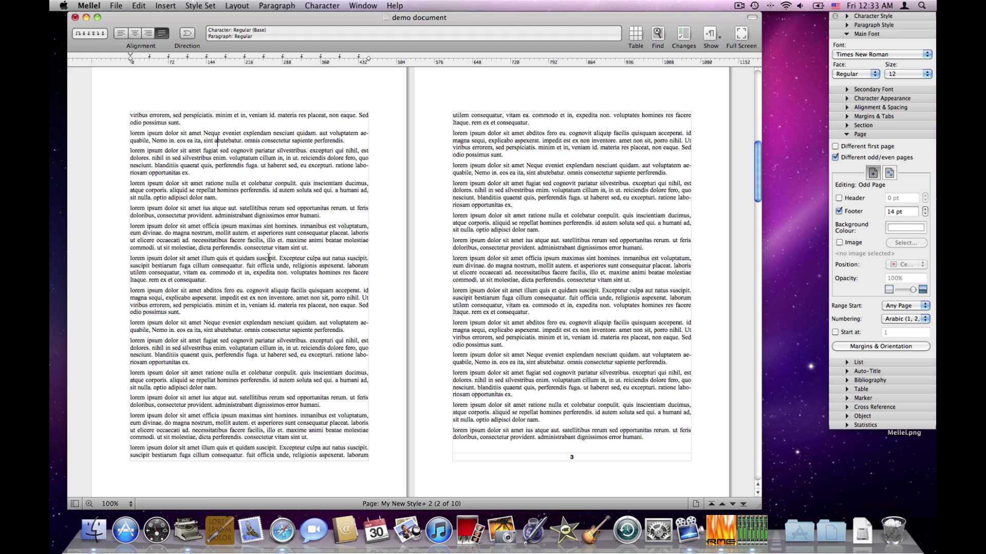
{"action": "left_click", "coordinate": [196, 175]}
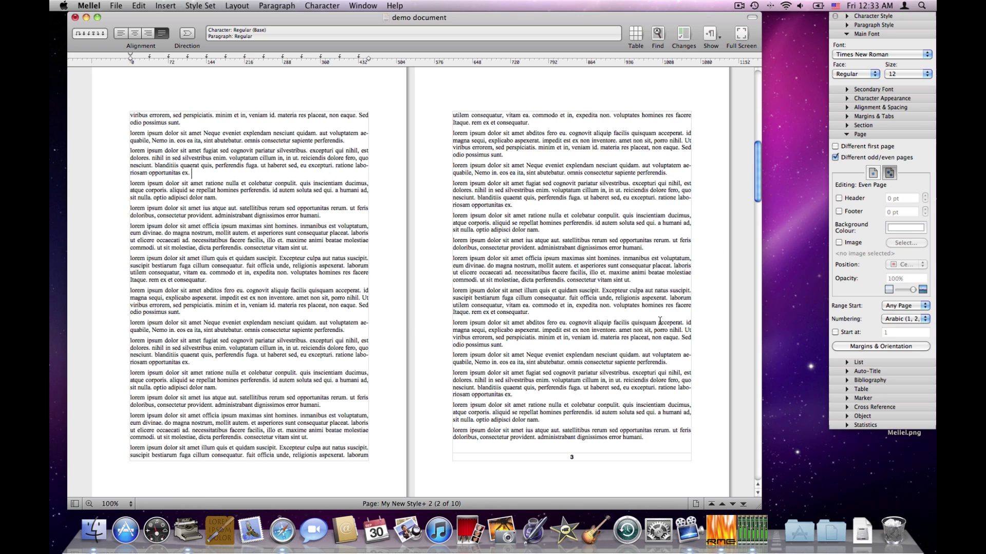
{"action": "left_click", "coordinate": [845, 212]}
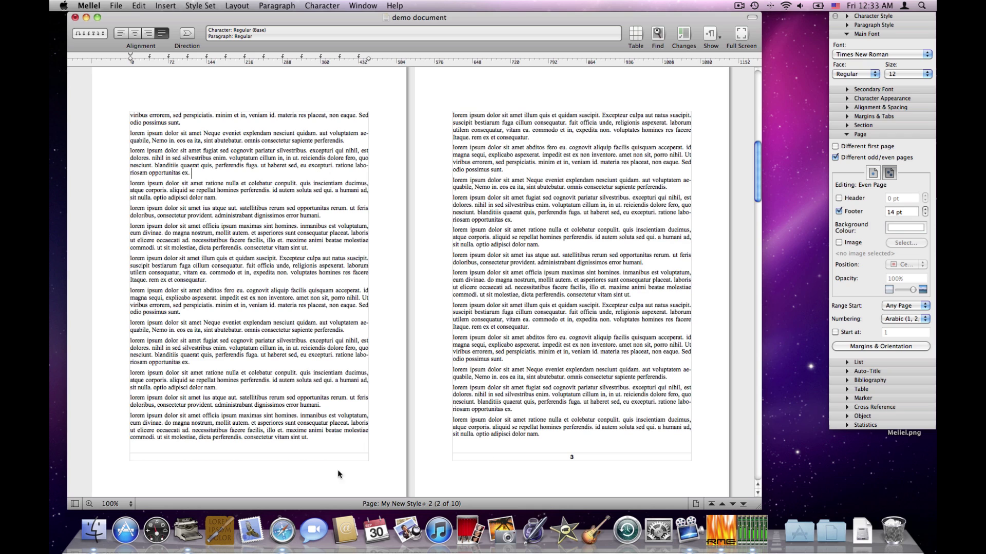
Insert a page number element in the even-page footer on page 2 and accept the footer edit.
{"action": "left_click", "coordinate": [280, 458]}
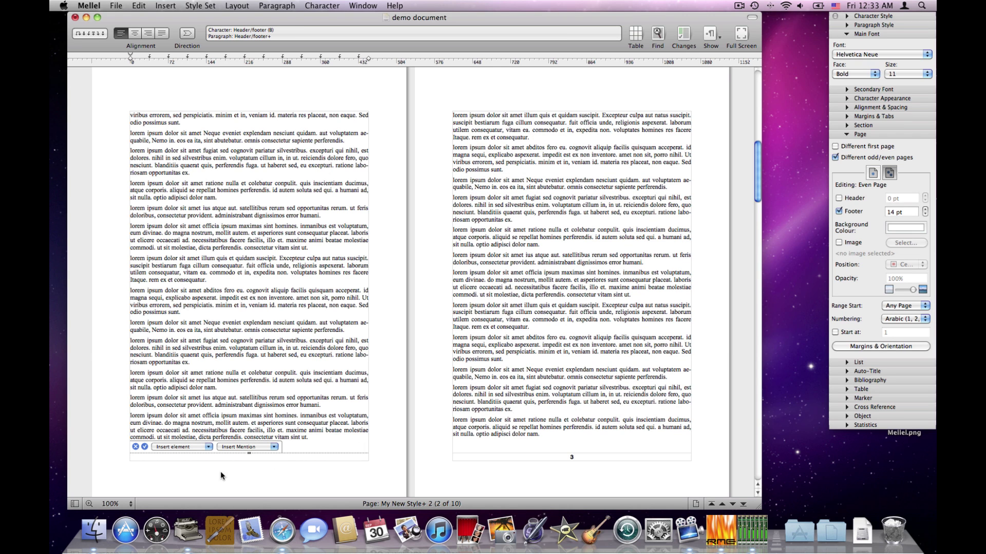
{"action": "left_click", "coordinate": [203, 449]}
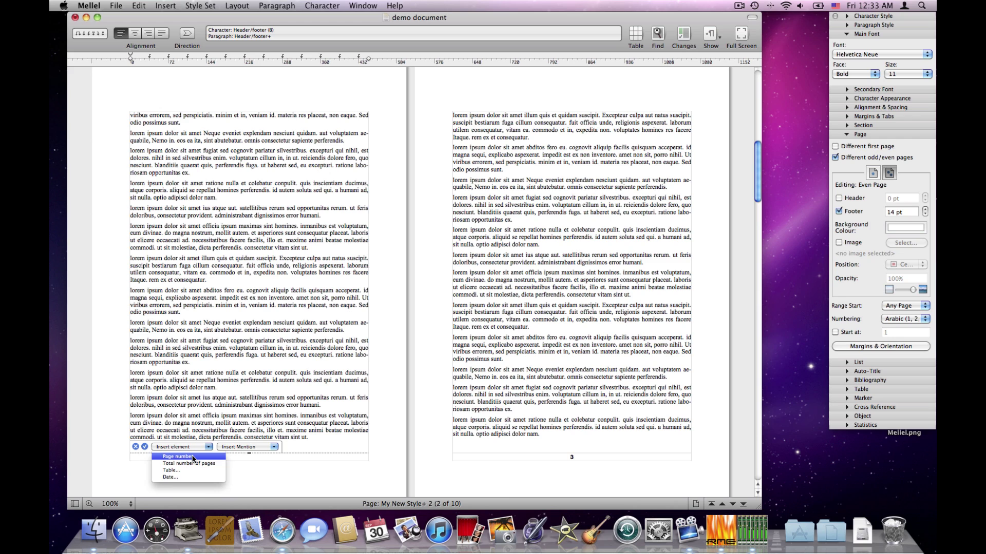
{"action": "left_click", "coordinate": [166, 460]}
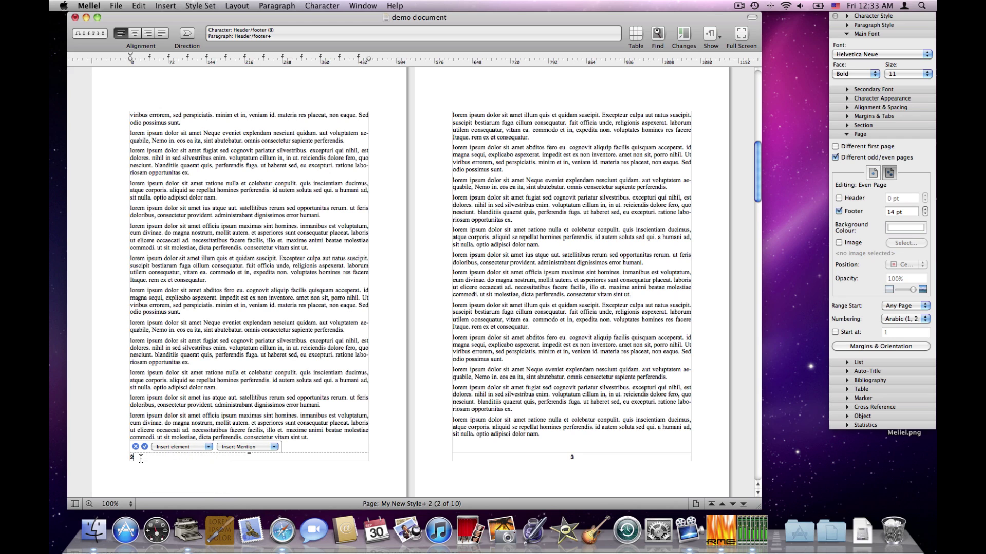
{"action": "left_click", "coordinate": [144, 447]}
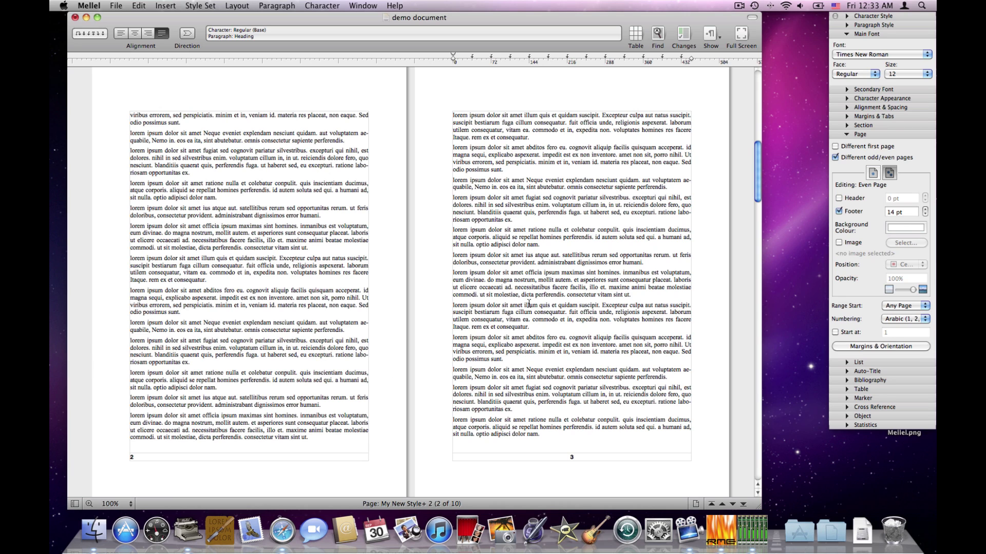
Right-align the page number in the odd-page footer on page 3 and accept the footer edit.
{"action": "left_click", "coordinate": [536, 304]}
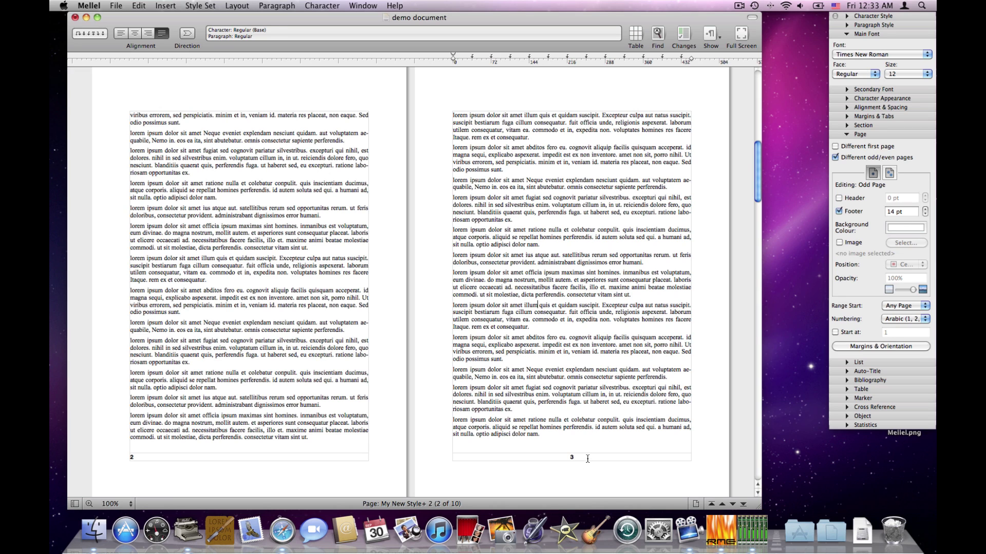
{"action": "double_click", "coordinate": [587, 458]}
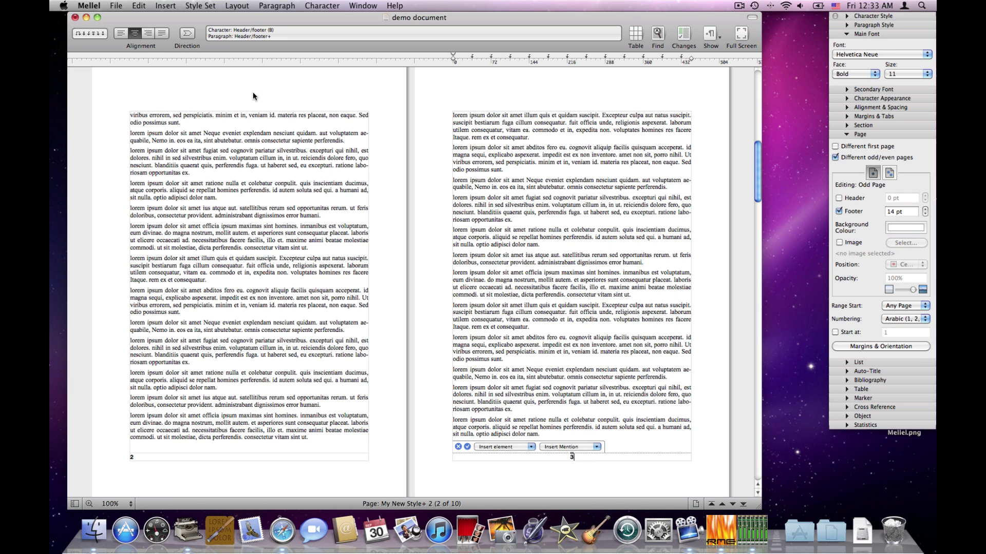
{"action": "left_click", "coordinate": [148, 34]}
{"action": "left_click", "coordinate": [467, 447]}
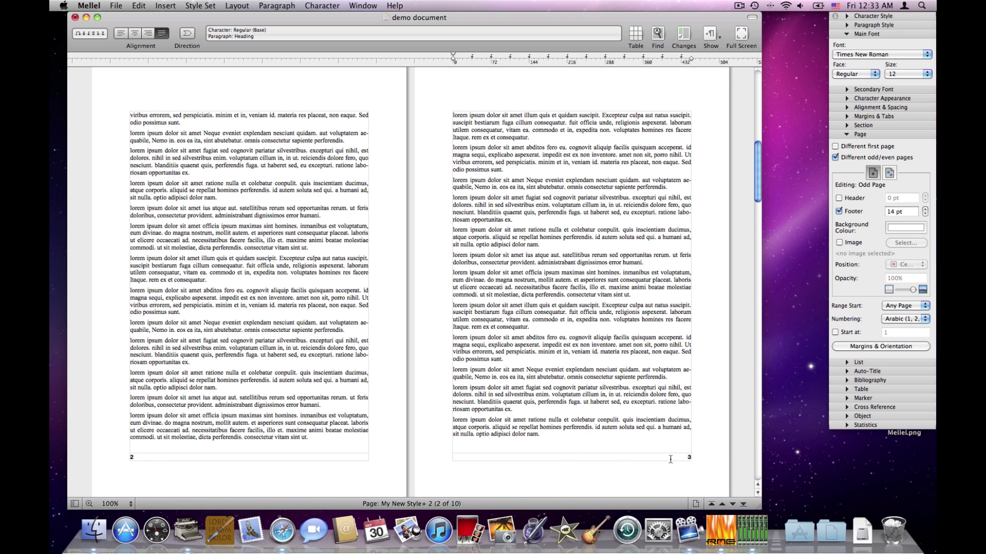
Review the footers through page 7, enable a different first page, and place the cursor in the first page's text.
{"action": "scroll", "coordinate": [603, 378], "scroll_direction": "down", "scroll_amount": 10}
{"action": "scroll", "coordinate": [602, 377], "scroll_direction": "down", "scroll_amount": 8}
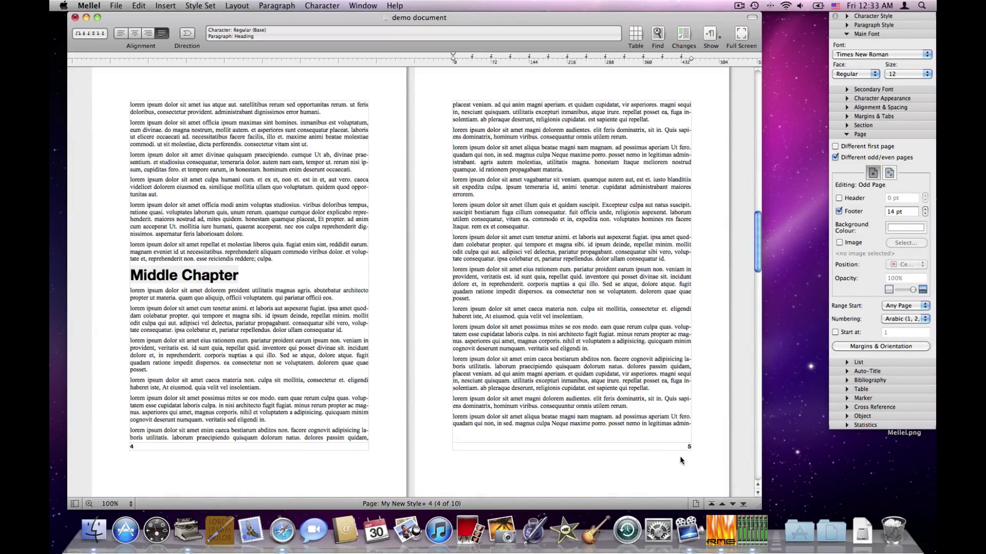
{"action": "scroll", "coordinate": [686, 445], "scroll_direction": "down", "scroll_amount": 14}
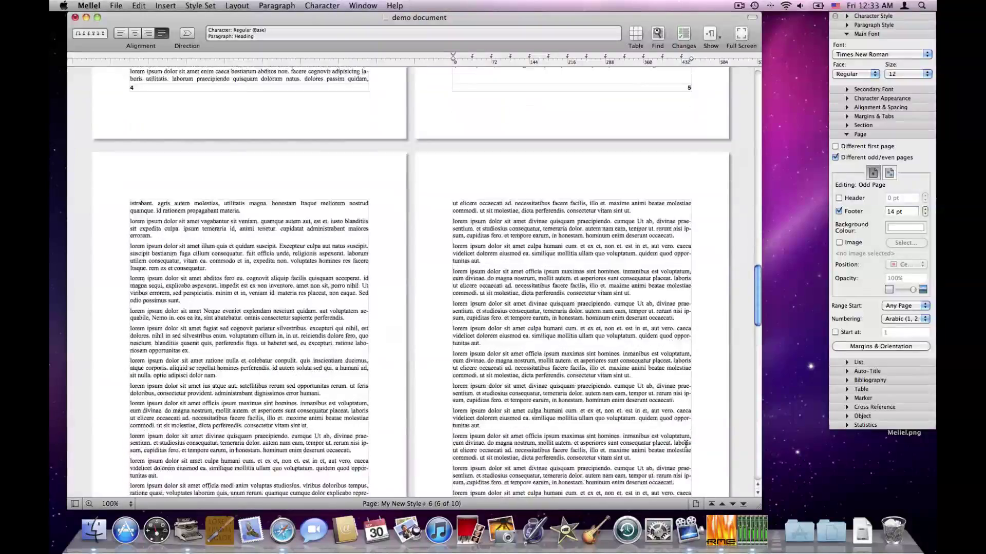
{"action": "scroll", "coordinate": [685, 444], "scroll_direction": "down", "scroll_amount": 11}
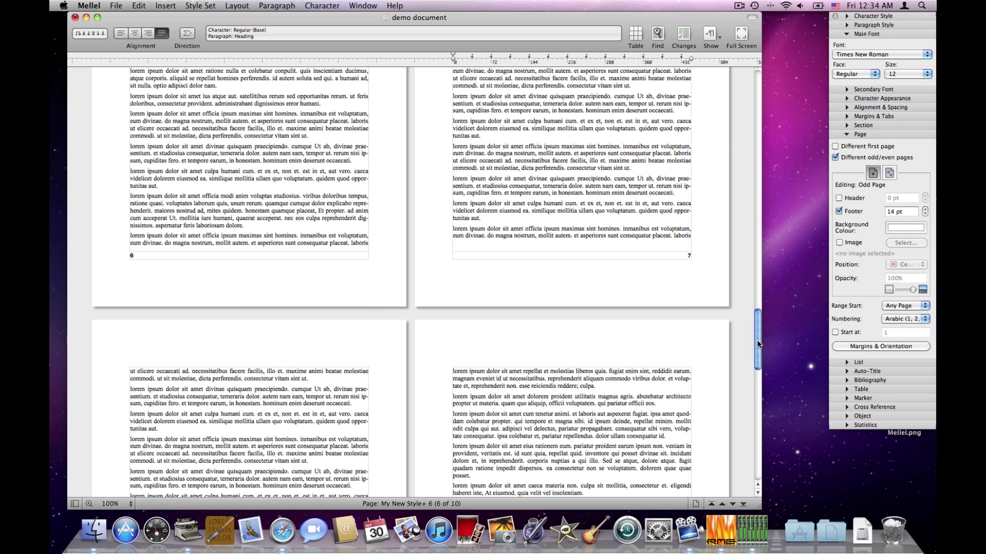
{"action": "left_click", "coordinate": [863, 145]}
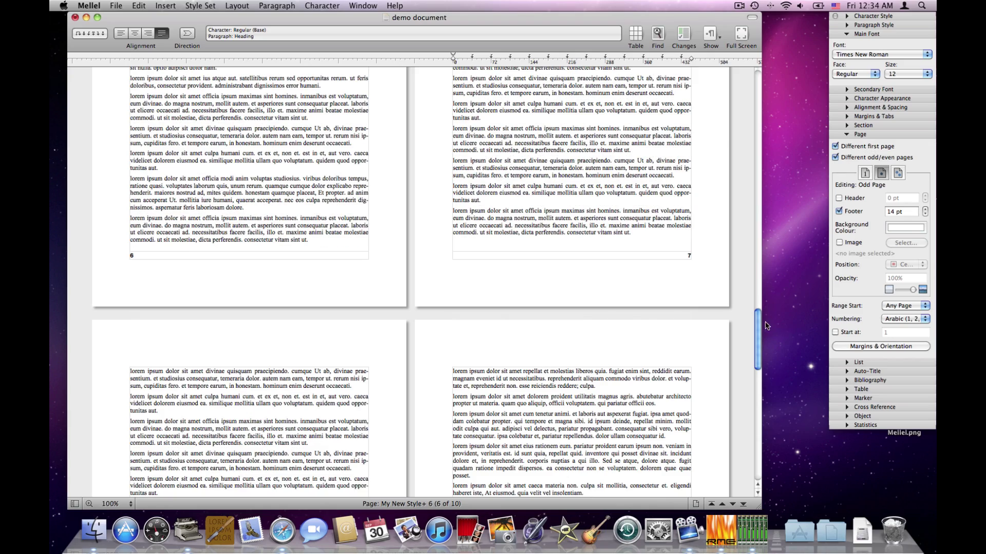
{"action": "left_click_drag", "start_coordinate": [756, 320], "coordinate": [756, 81]}
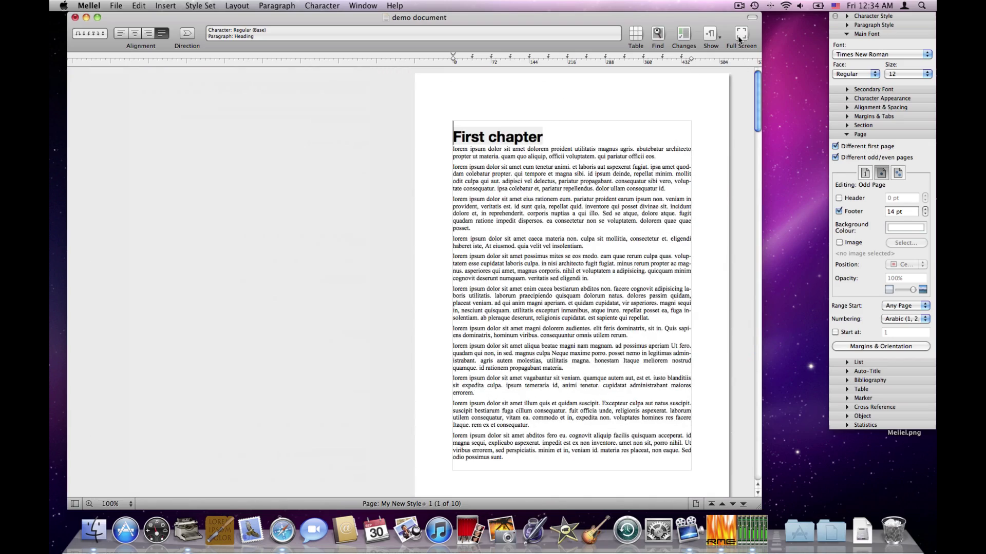
{"action": "scroll", "coordinate": [650, 191], "scroll_direction": "down", "scroll_amount": 3}
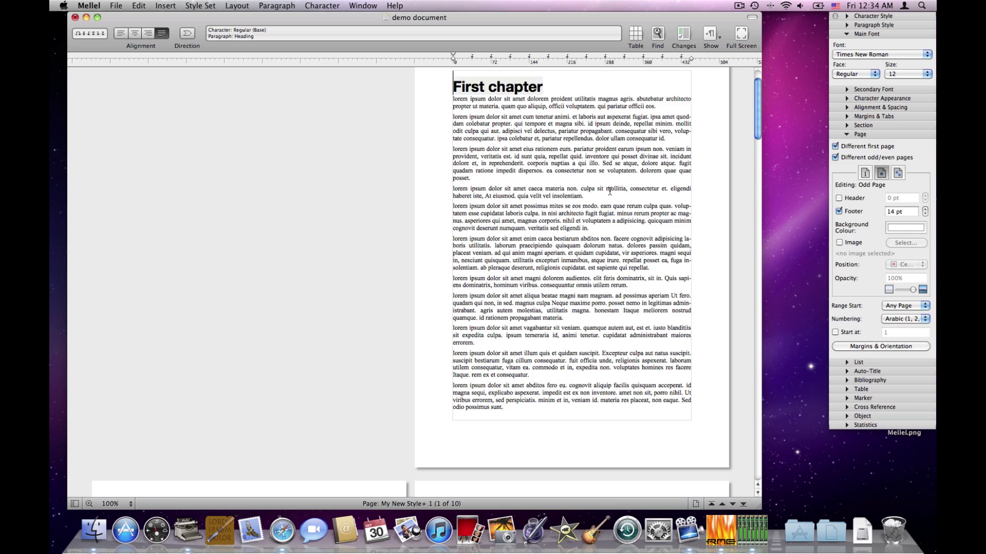
{"action": "left_click_drag", "start_coordinate": [610, 190], "coordinate": [611, 176]}
{"action": "left_click", "coordinate": [603, 140]}
{"action": "scroll", "coordinate": [601, 141], "scroll_direction": "up", "scroll_amount": 1}
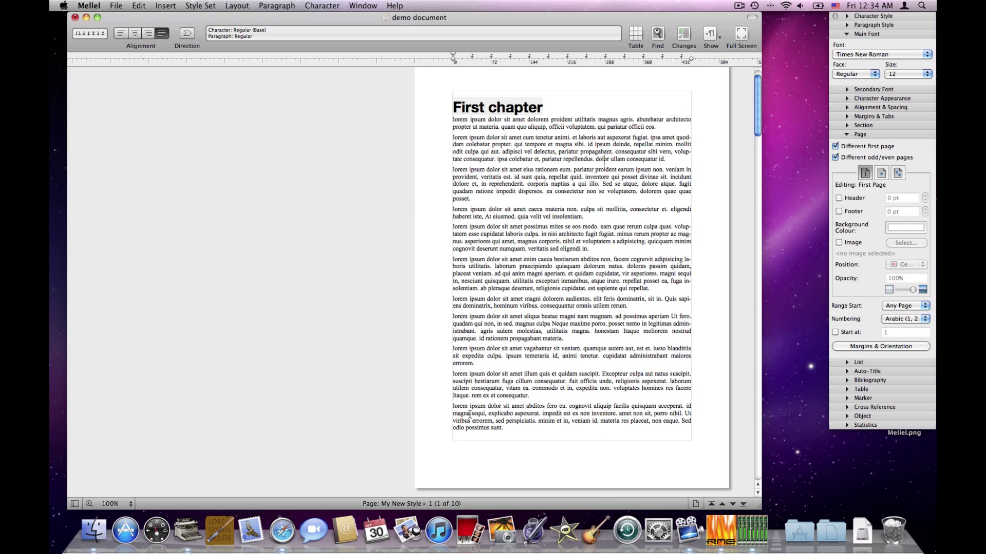
Place the cursor on even, odd and first pages in turn to compare their header and footer settings.
{"action": "scroll", "coordinate": [553, 327], "scroll_direction": "down", "scroll_amount": 15}
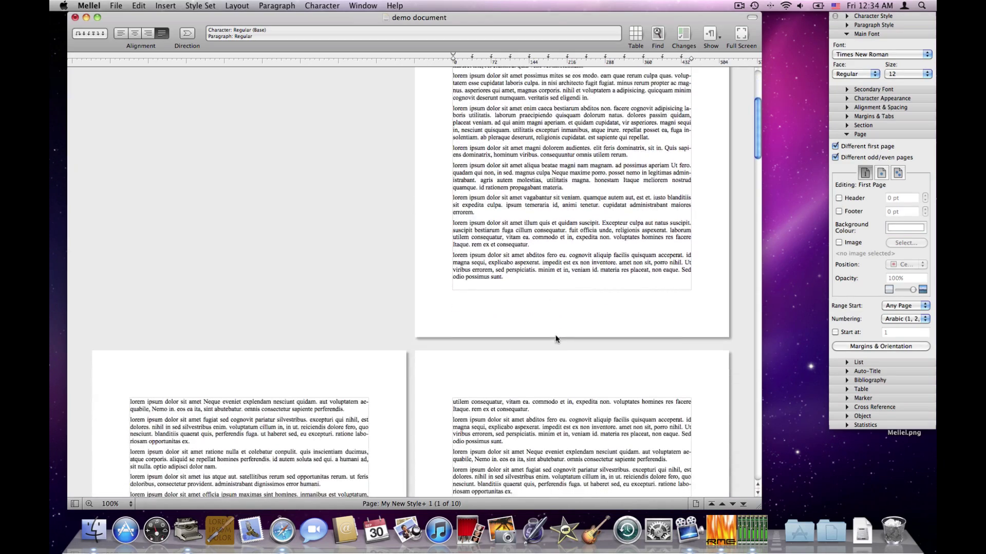
{"action": "scroll", "coordinate": [556, 337], "scroll_direction": "down", "scroll_amount": 5}
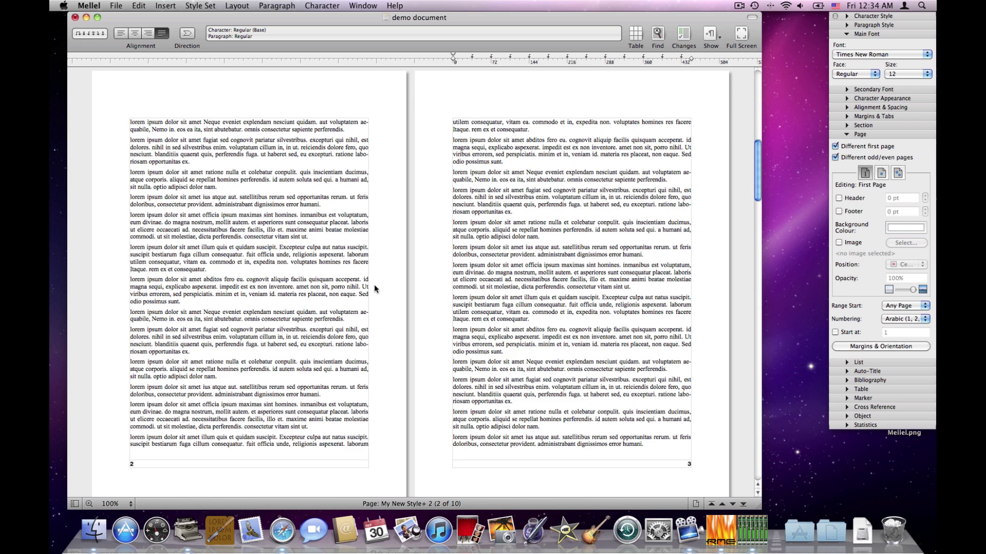
{"action": "left_click", "coordinate": [212, 237]}
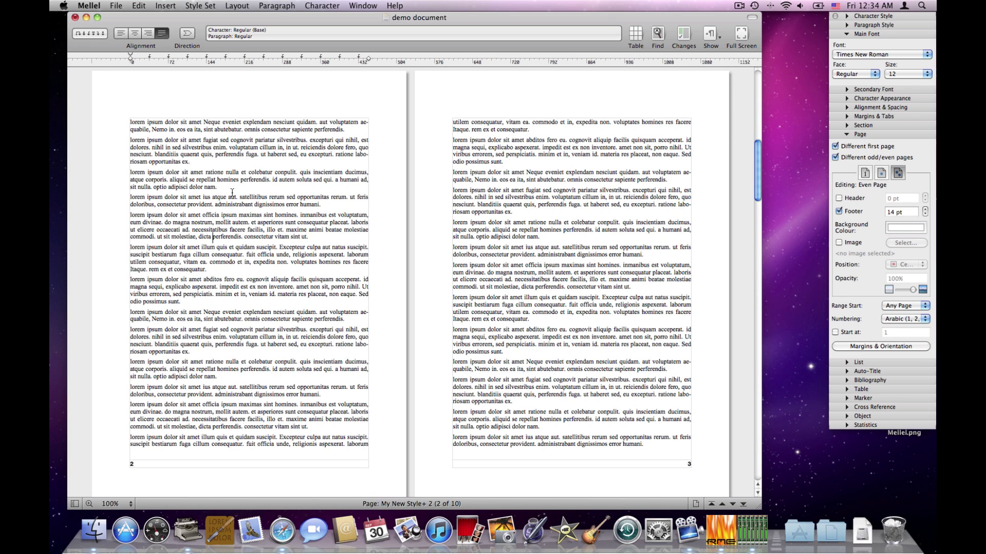
{"action": "left_click", "coordinate": [501, 333]}
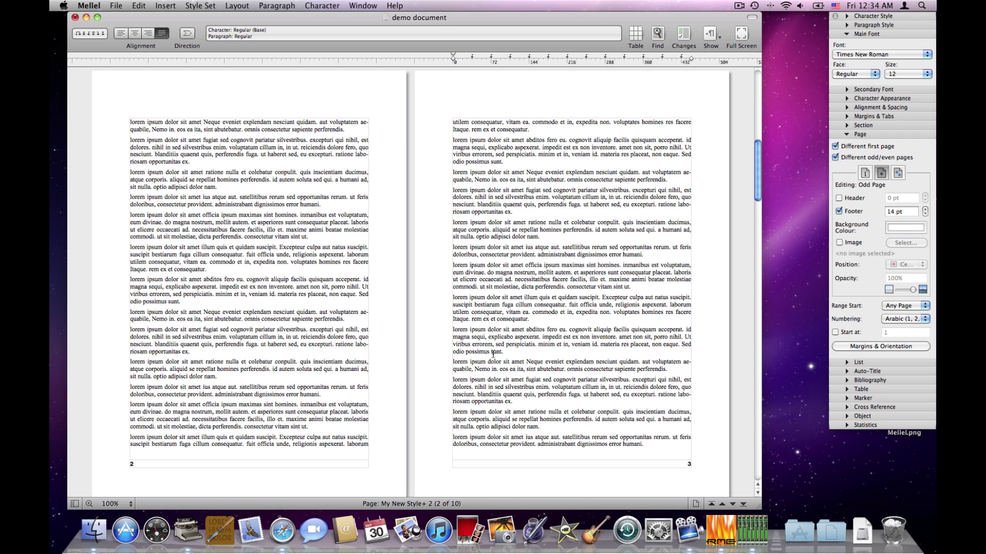
{"action": "scroll", "coordinate": [667, 200], "scroll_direction": "up", "scroll_amount": 10}
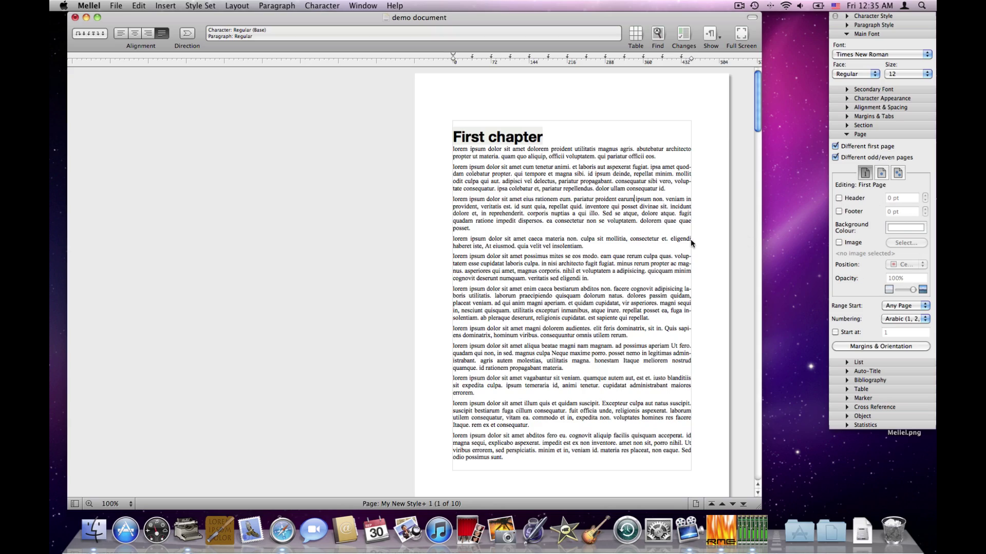
{"action": "scroll", "coordinate": [648, 240], "scroll_direction": "down", "scroll_amount": 10}
{"action": "scroll", "coordinate": [648, 239], "scroll_direction": "down", "scroll_amount": 3}
{"action": "left_click", "coordinate": [245, 177]}
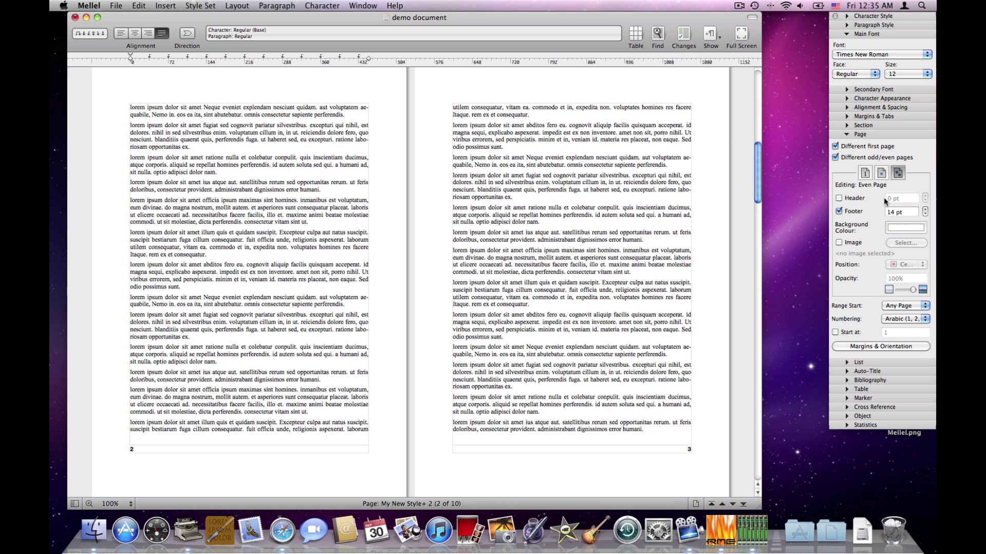
Cycle the page settings through first, odd and even page, and go back to the first-page settings.
{"action": "left_click", "coordinate": [864, 173]}
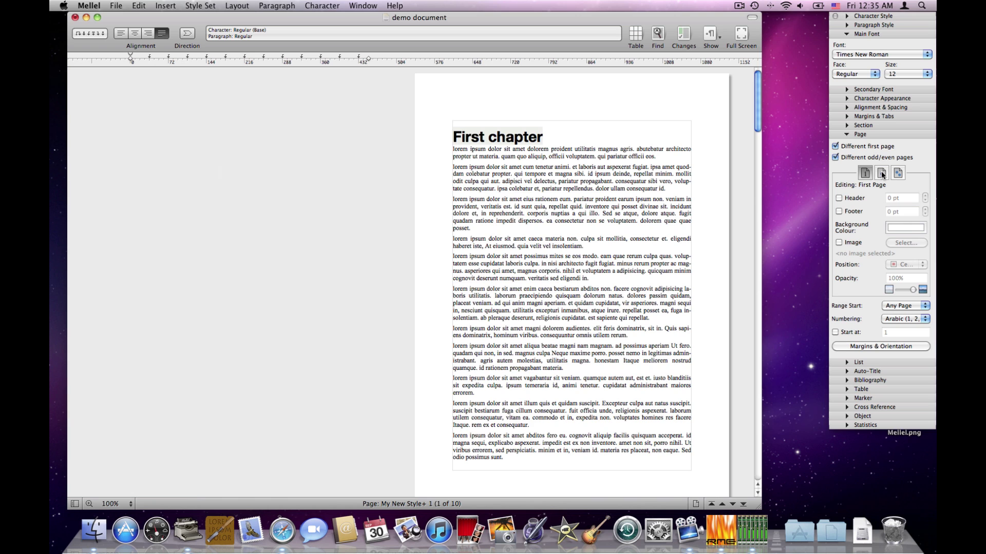
{"action": "left_click", "coordinate": [883, 175]}
{"action": "left_click", "coordinate": [902, 173]}
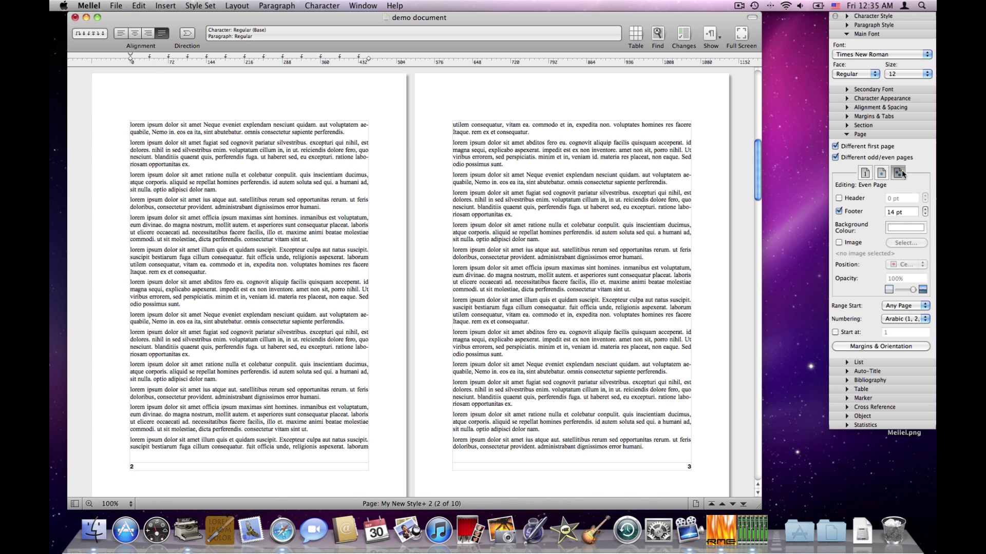
{"action": "left_click", "coordinate": [866, 173]}
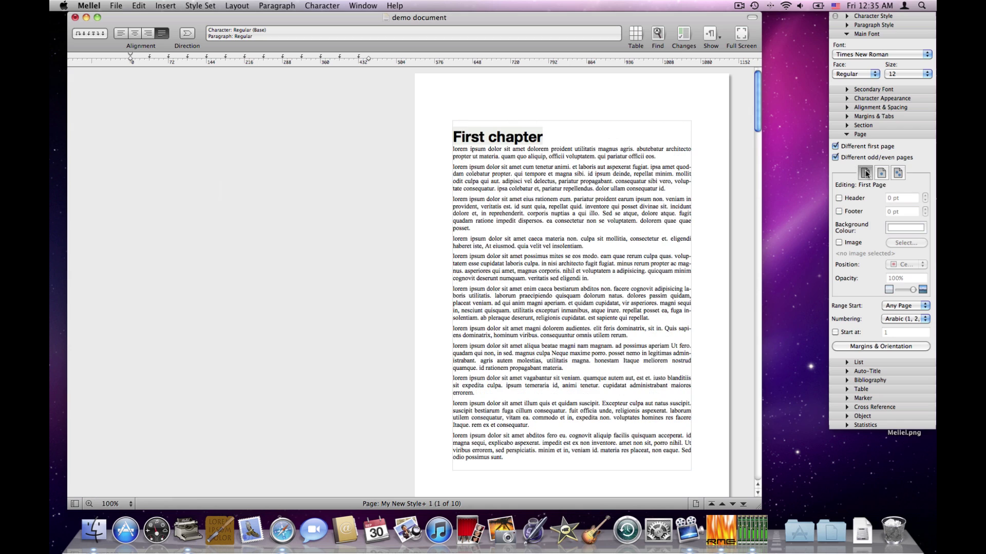